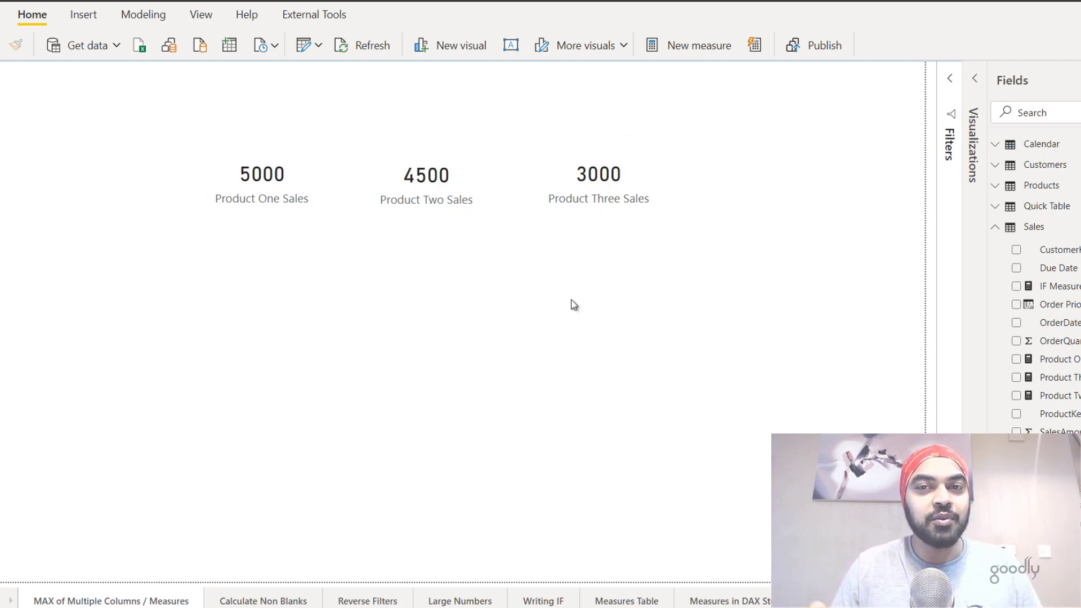
Step: Create a new measure named Max Sales in the Sales table and start its formula with the MAX function
right_click(1053, 226)
click(1050, 244)
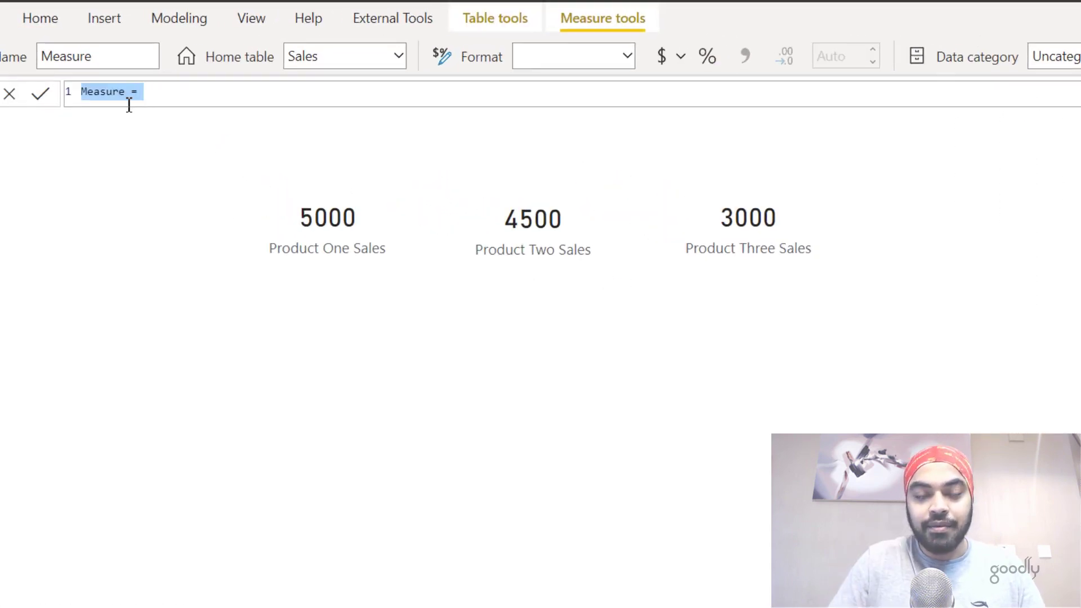
text(Mas Sales = max)
key(Tab)
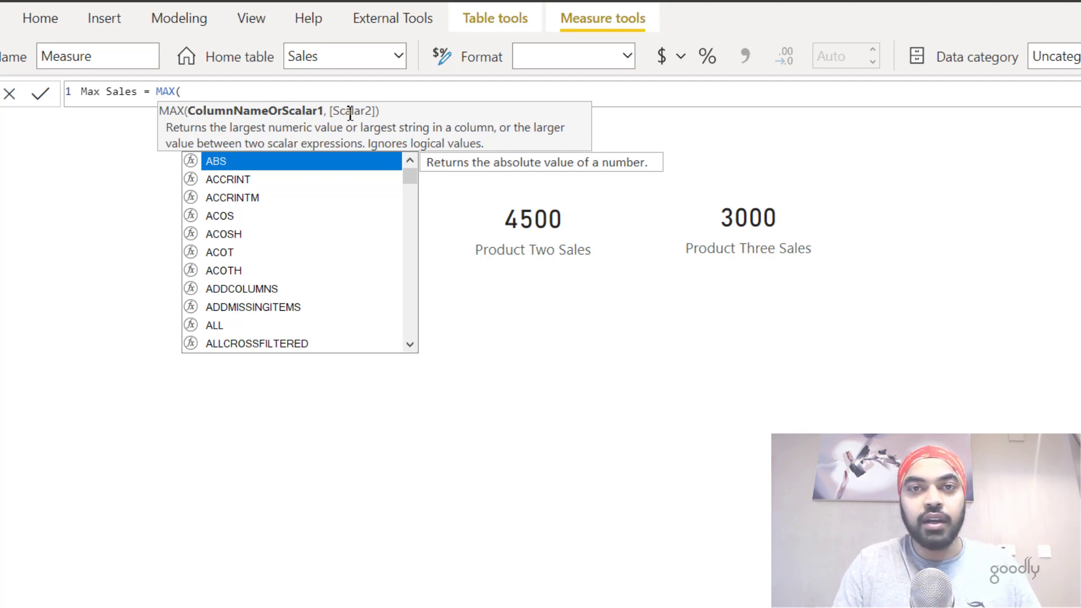
Step: Try to give MAX more than two arguments, entering [Product One Sales], [Product Two Sales] and a further comma
text(pro)
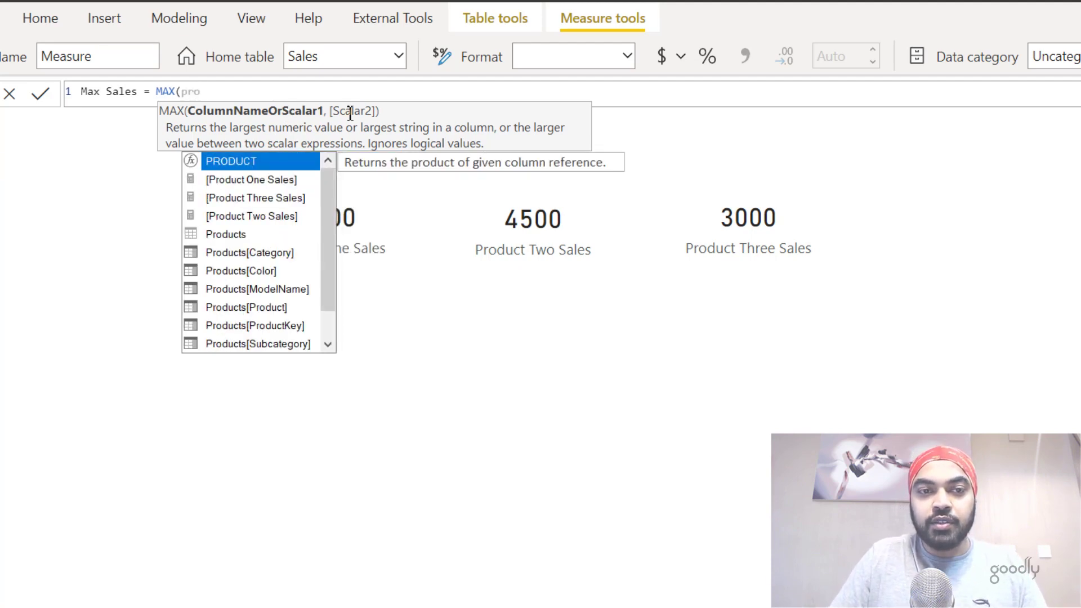
key(Down)
key(Tab)
text(,pro)
key(Tab)
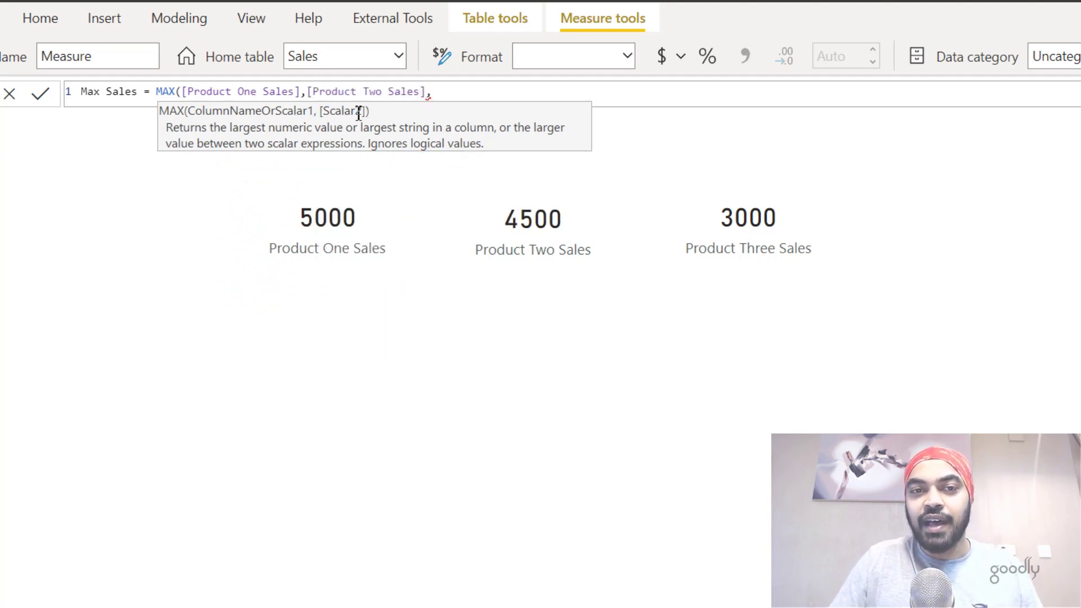
mouse_move(436, 98)
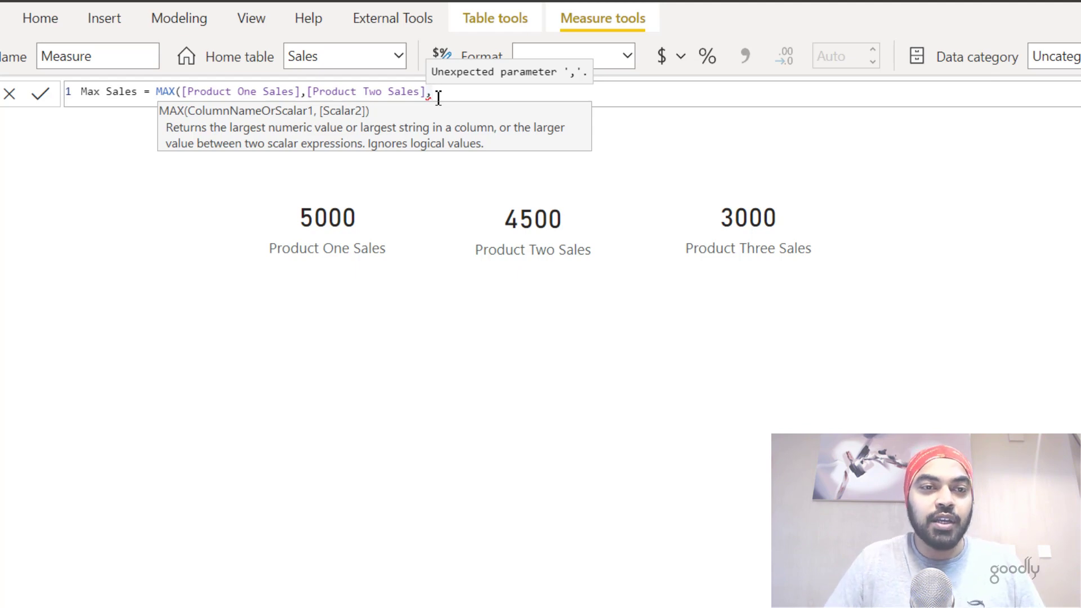
Step: Delete the whole MAX expression from the formula, keeping only "Max Sales ="
key(ctrl+shift+Left)
key(ctrl+shift+Left)
key(ctrl+shift+Left)
key(ctrl+shift+Left)
key(ctrl+shift+Left)
key(ctrl+shift+Left)
key(ctrl+shift+Left)
key(ctrl+shift+Left)
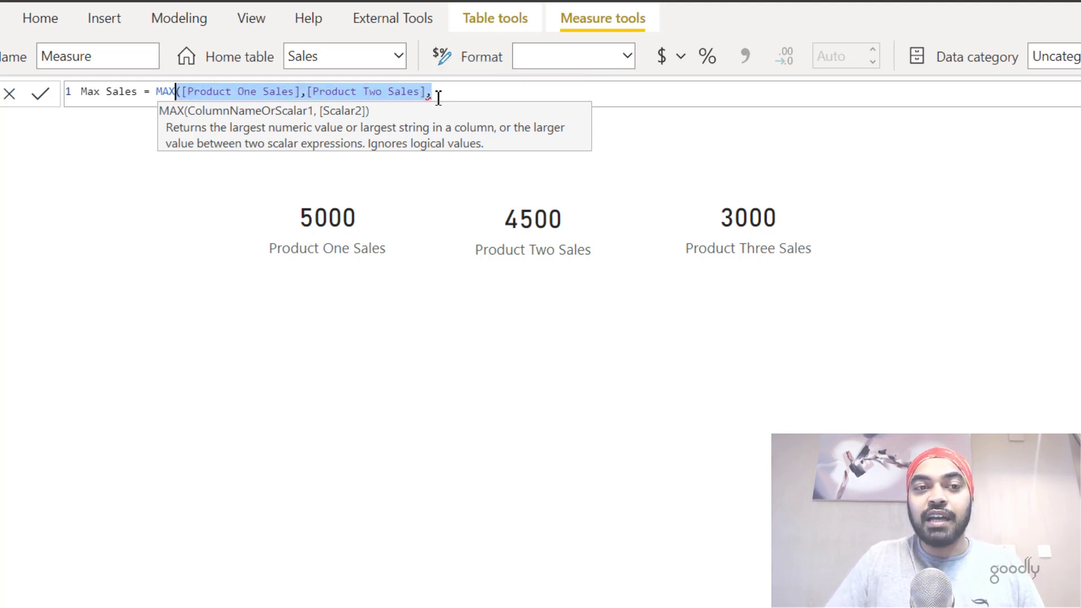
key(ctrl+shift+Left)
key(BackSpace)
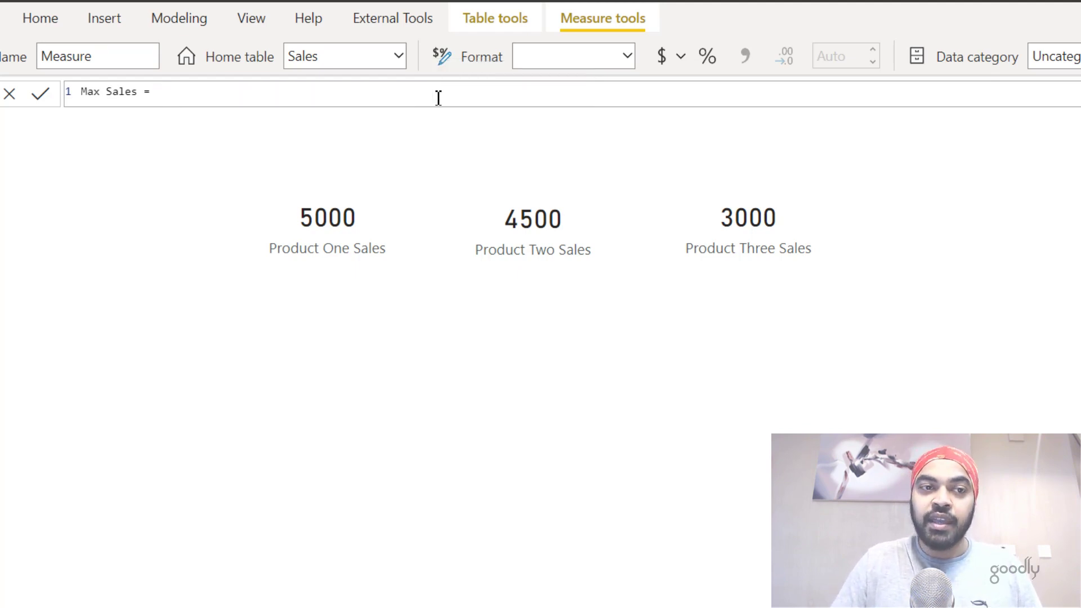
Step: Begin a MAXX function on a new line of the formula and open a table constructor with a curly brace
key(shift+Return)
text(maxx()
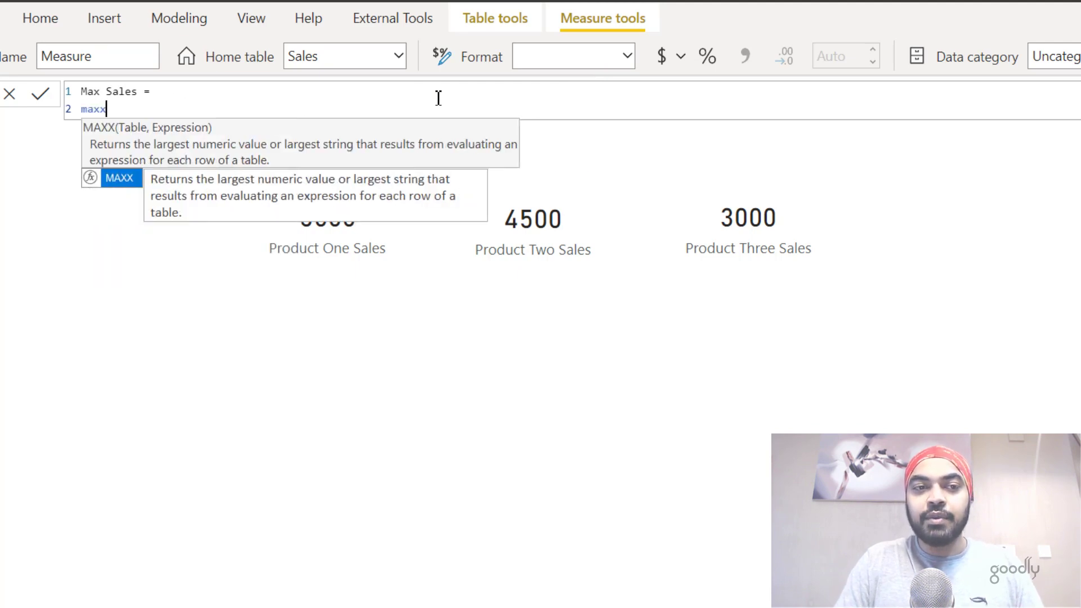
key(shift+Return)
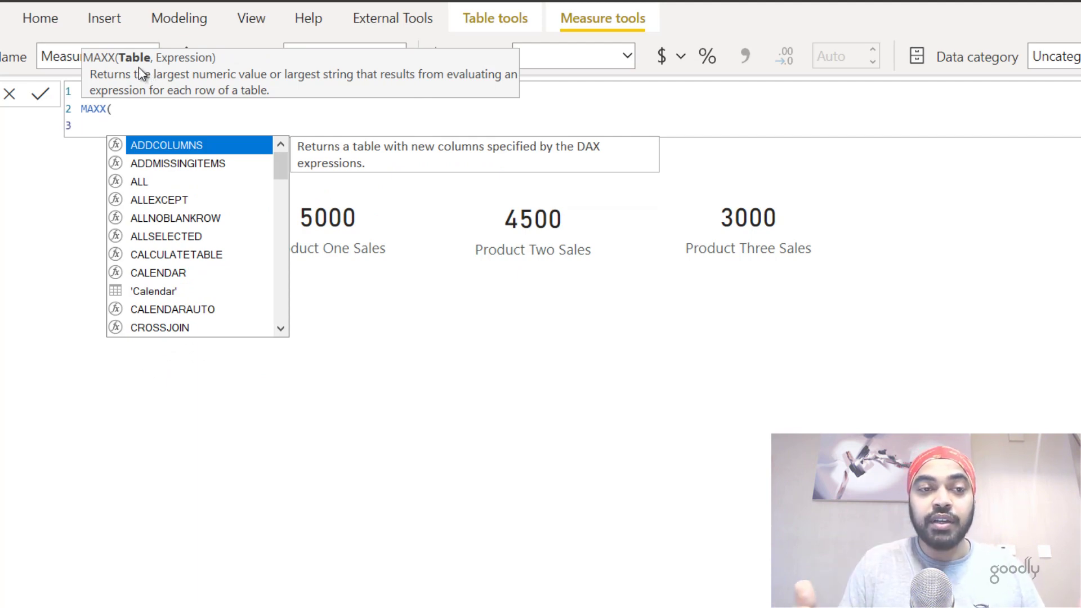
text({)
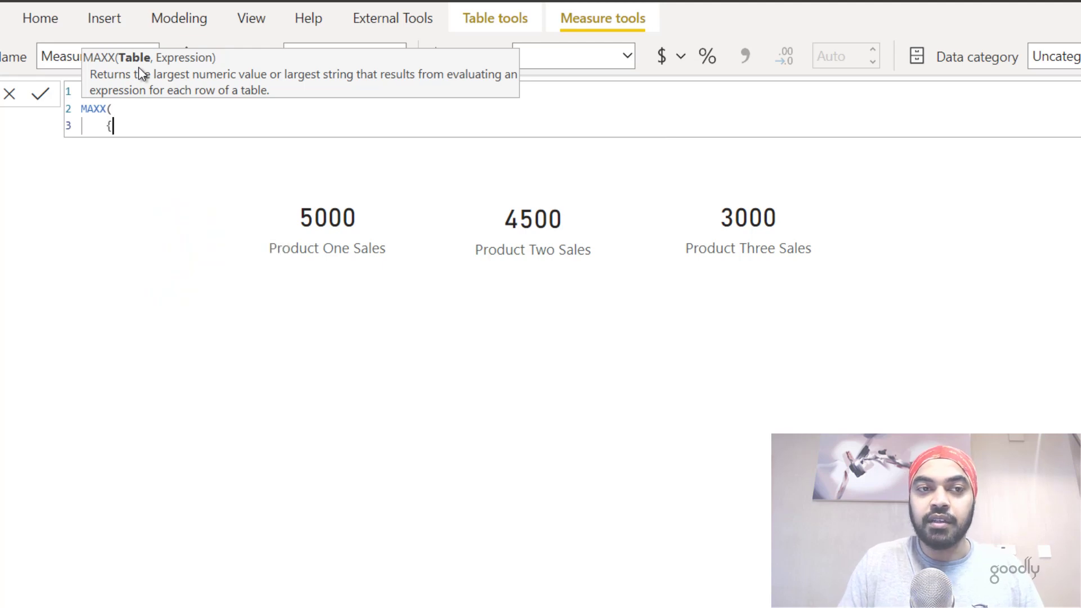
key(Return)
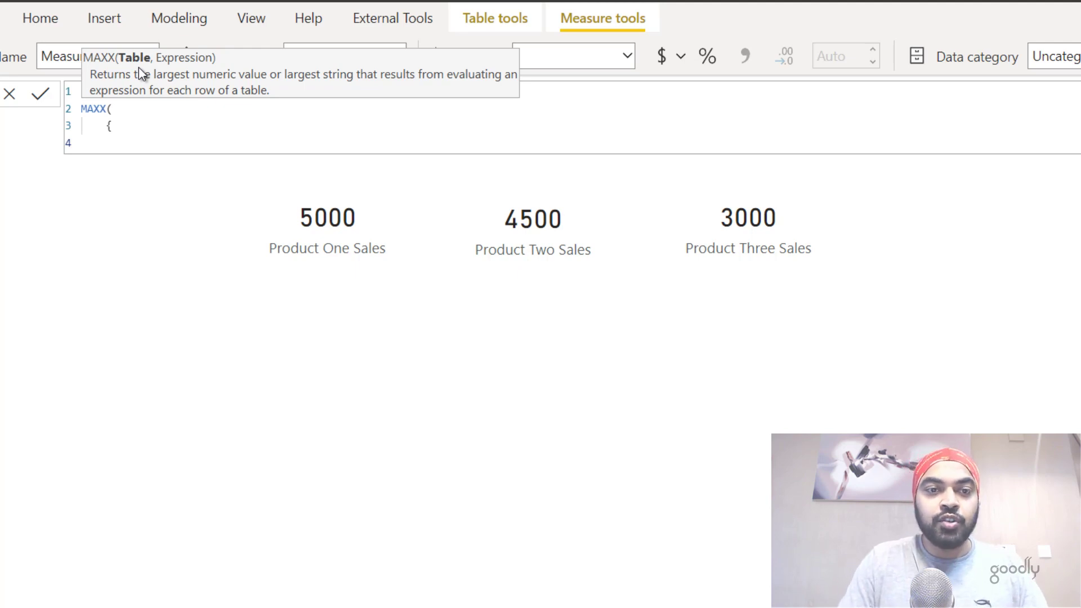
Step: Enter [Product One Sales] as the first item of the table constructor, followed by a comma
key(Tab)
text(prod)
key(Down)
key(Tab)
text(,)
key(Return)
Step: Enter [Product Two Sales] on the next line as the second item of the table constructor, followed by a comma
text(Pro)
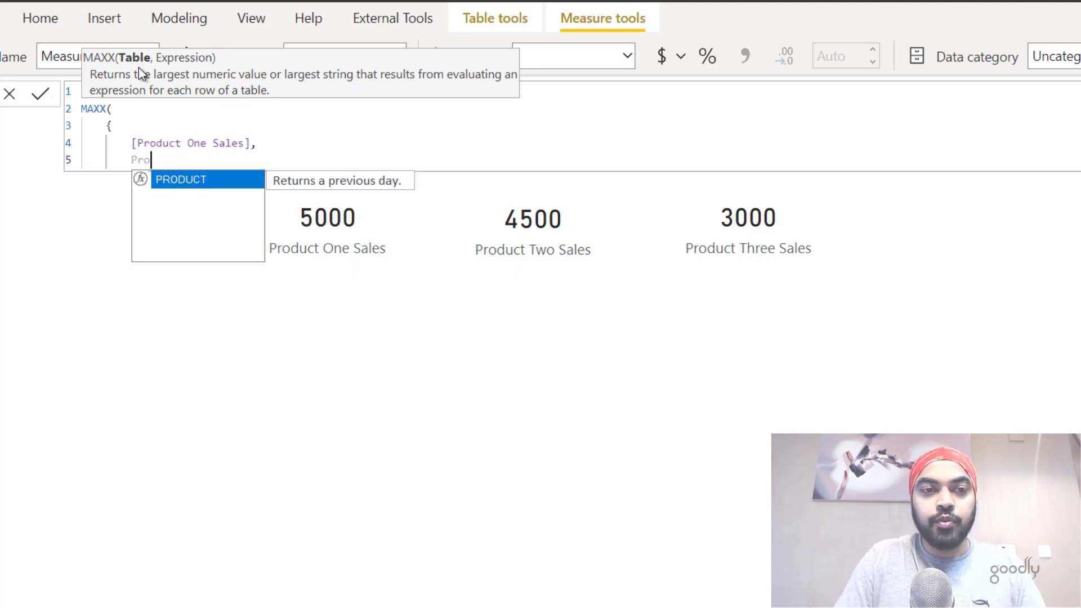
key(Down)
key(Down)
key(Down)
key(Tab)
text(,)
key(Return)
Step: Enter [Product Three Sales] as the third item and close the table constructor with a curly brace and comma
text(Pro)
key(Down)
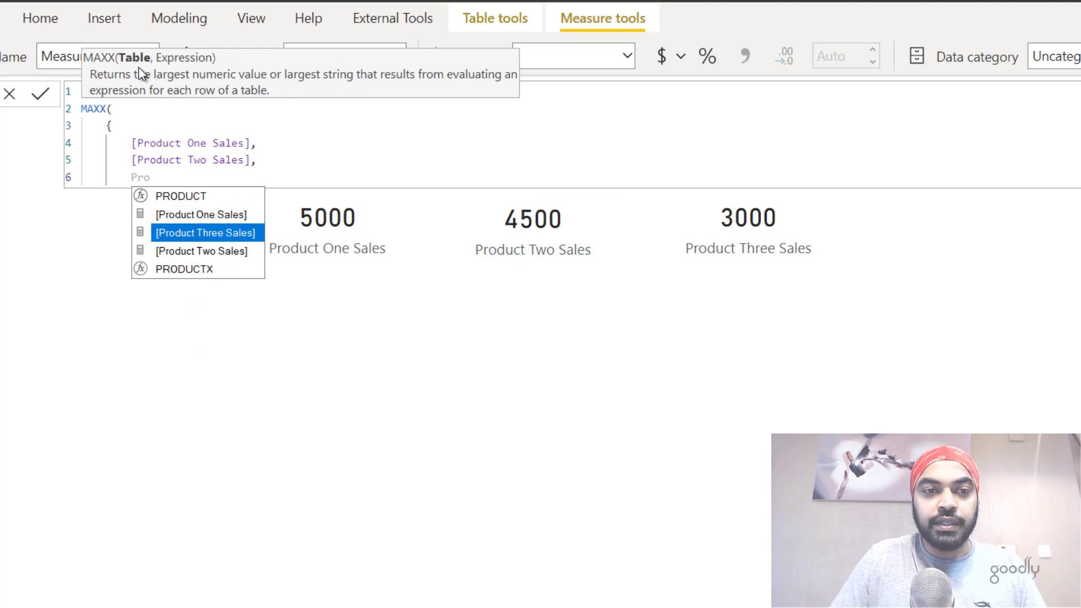
key(Tab)
key(Return)
text(})
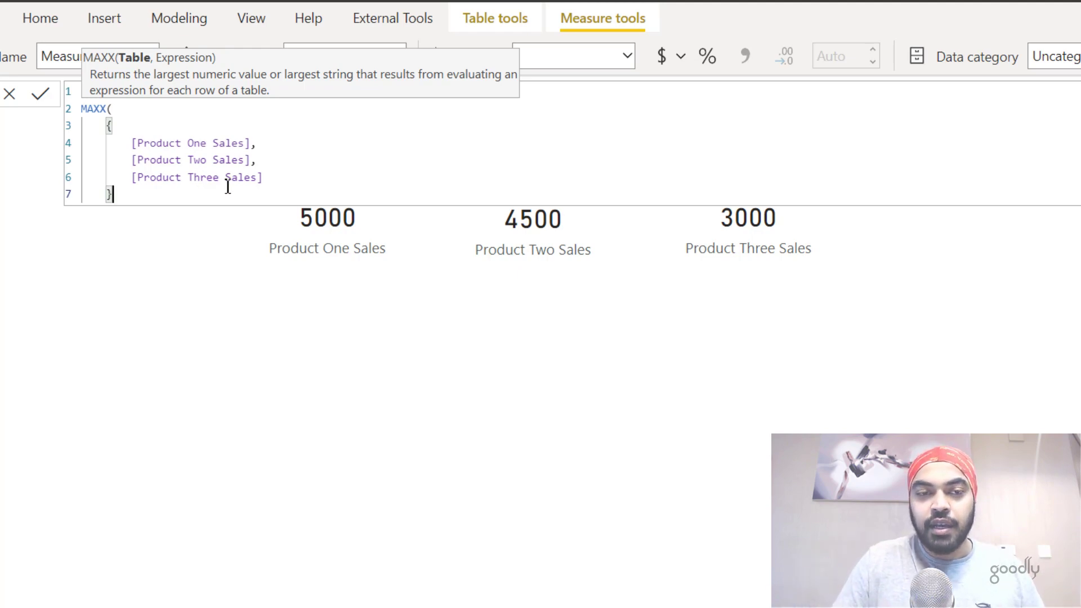
text(,)
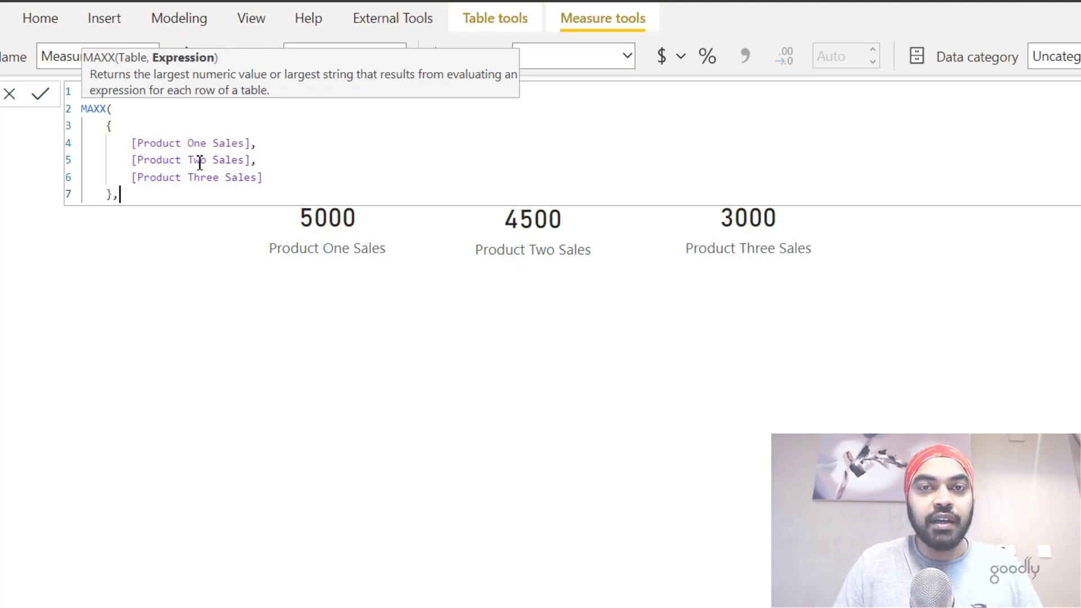
Step: Use [Value] as the MAXX expression, close the function and commit the Max Sales measure
key(Return)
text([v)
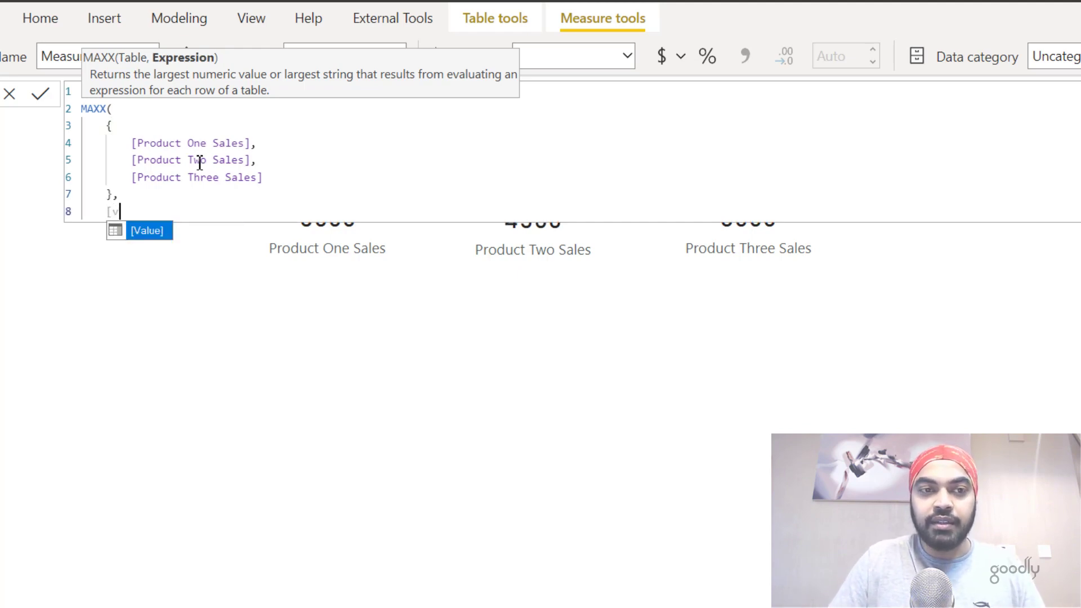
key(Tab)
key(Return)
key(BackSpace)
text())
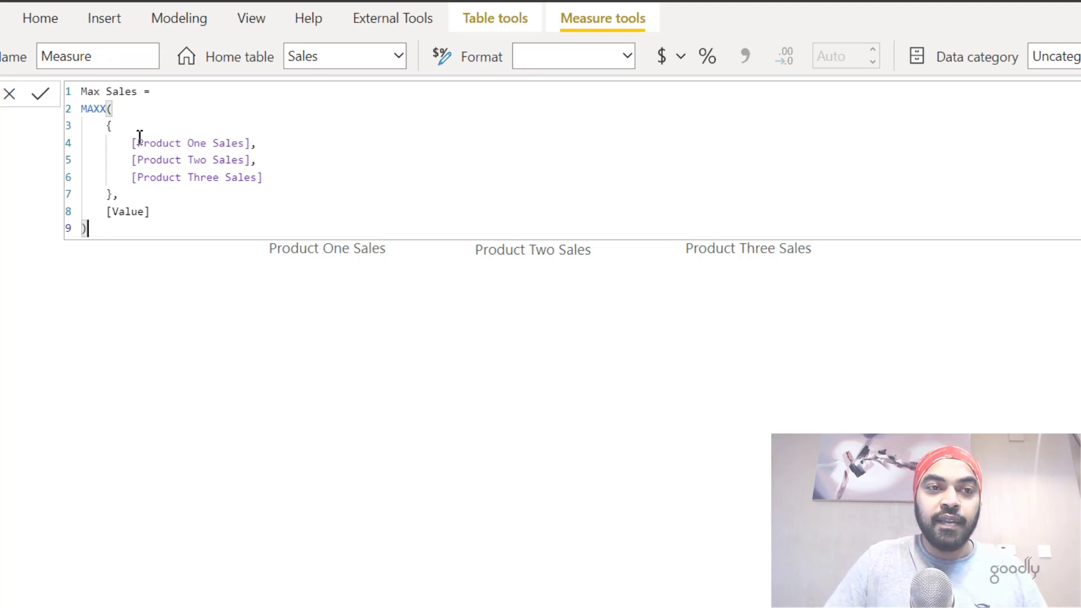
drag(107, 128, 113, 194)
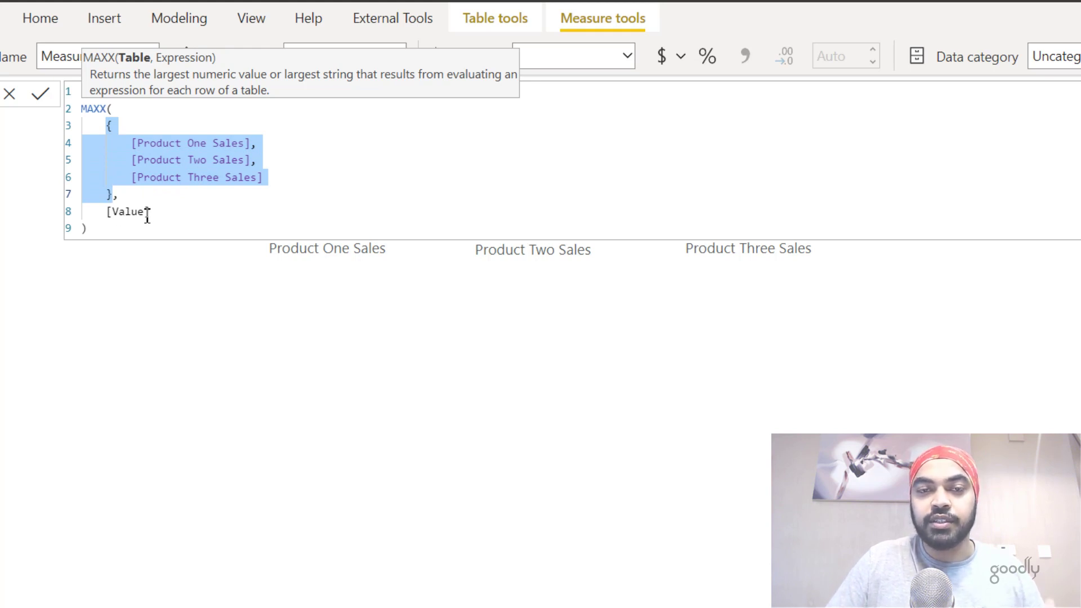
click(97, 234)
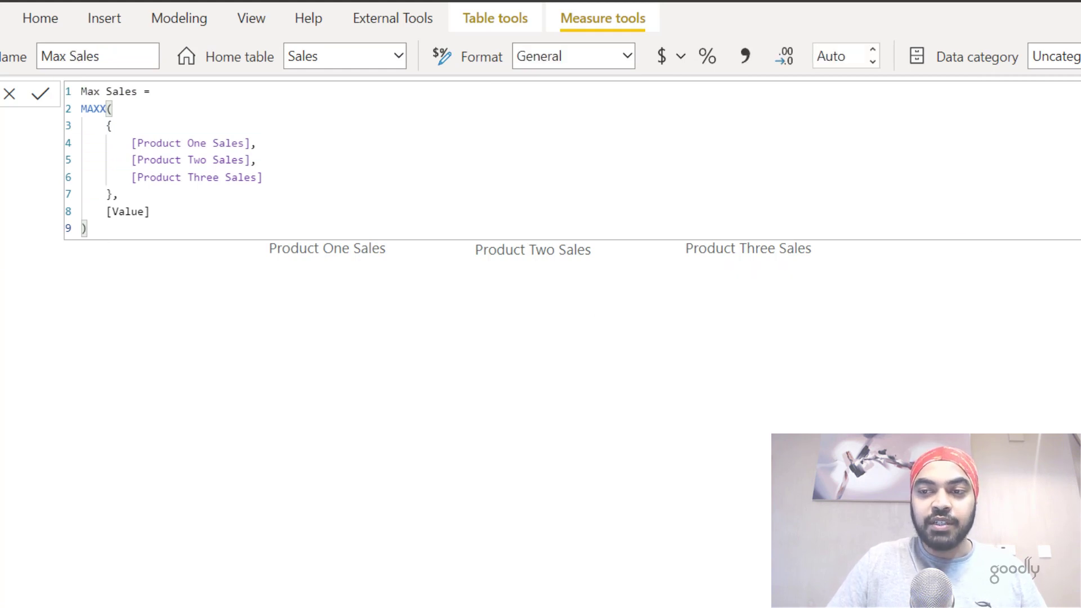
Step: Add the Max Sales measure to the report page as a visual below the three product cards and resize it
drag(867, 402, 549, 462)
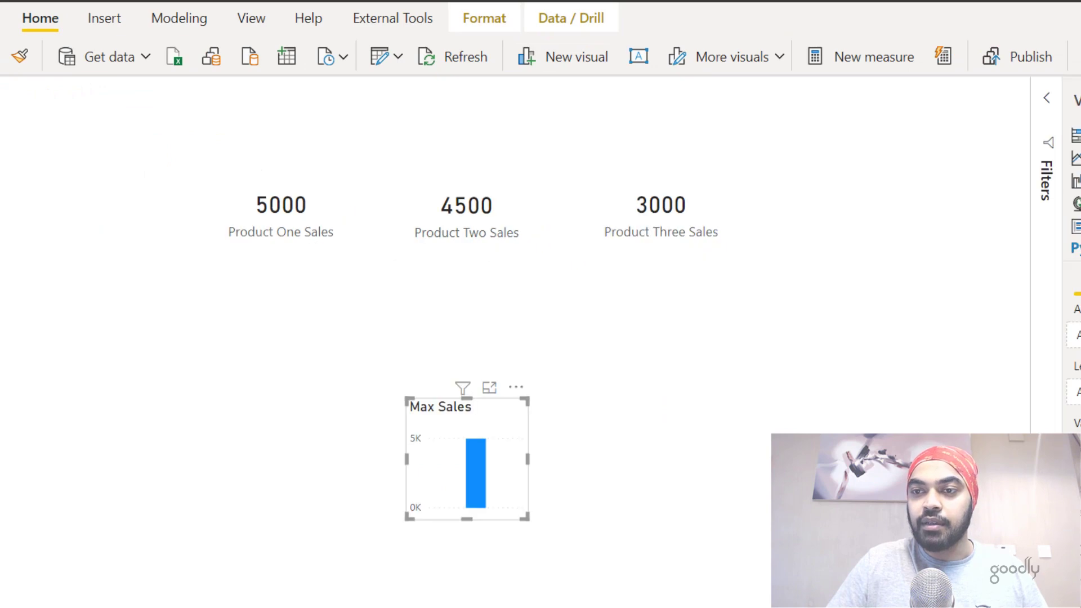
drag(523, 514, 610, 486)
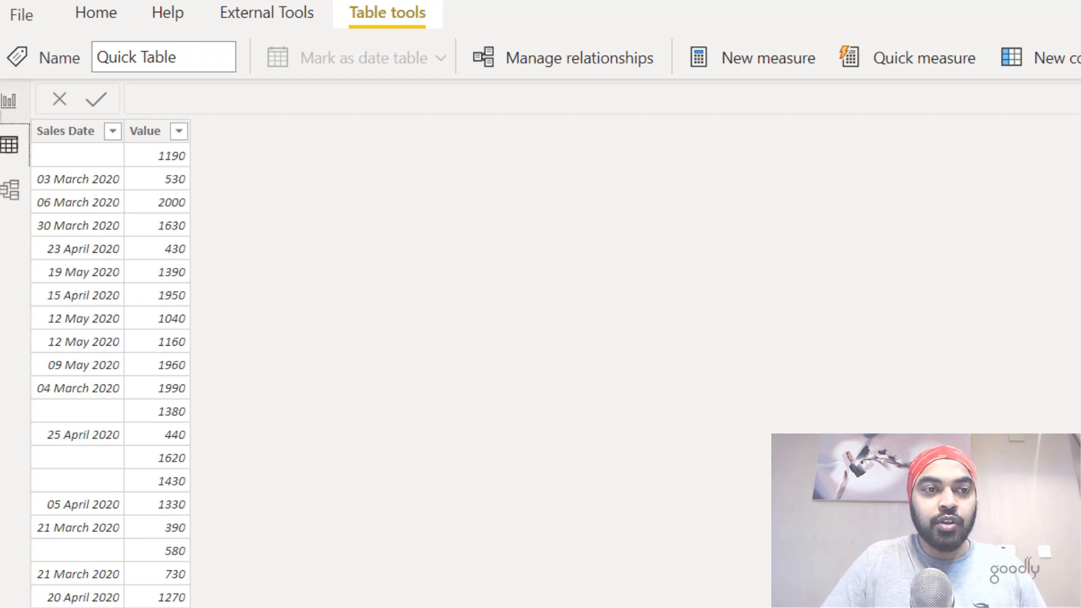
Step: Return to the report view and create a new measure named Calculate Non Blanks in Quick Table
click(9, 102)
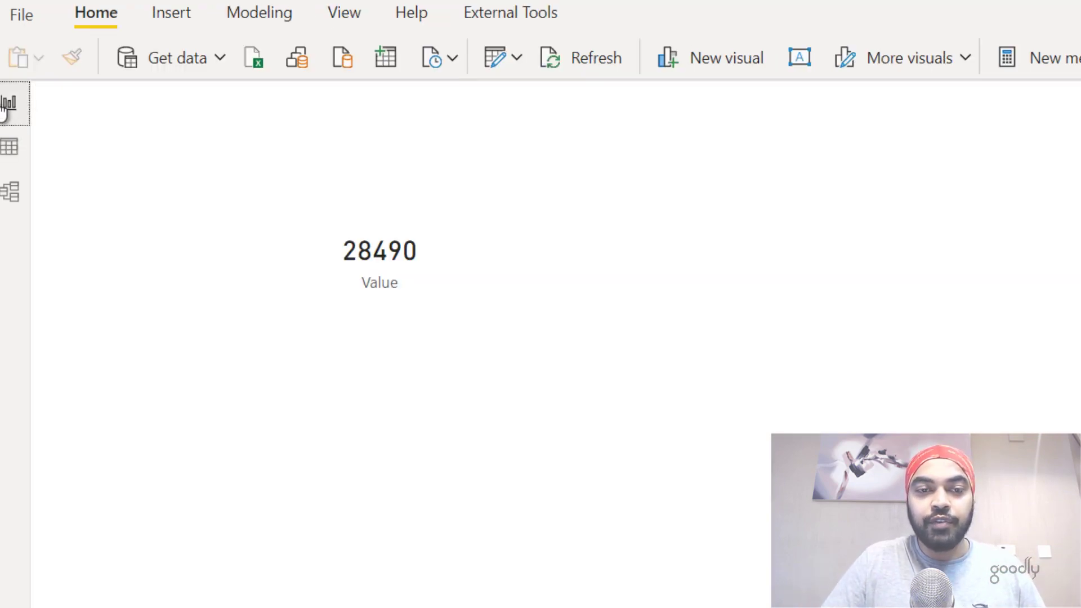
click(406, 298)
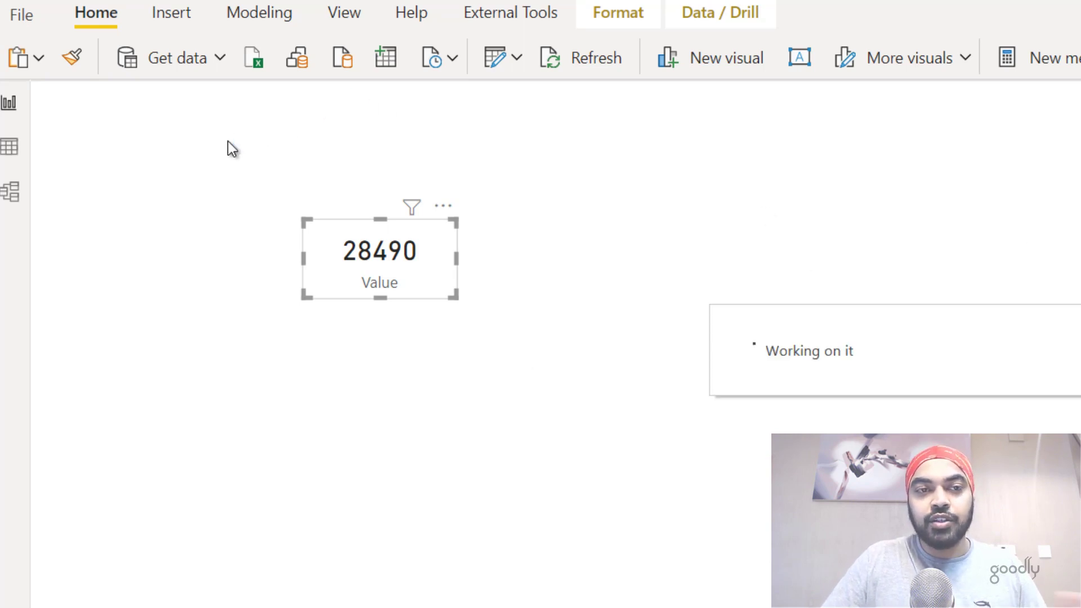
click(250, 109)
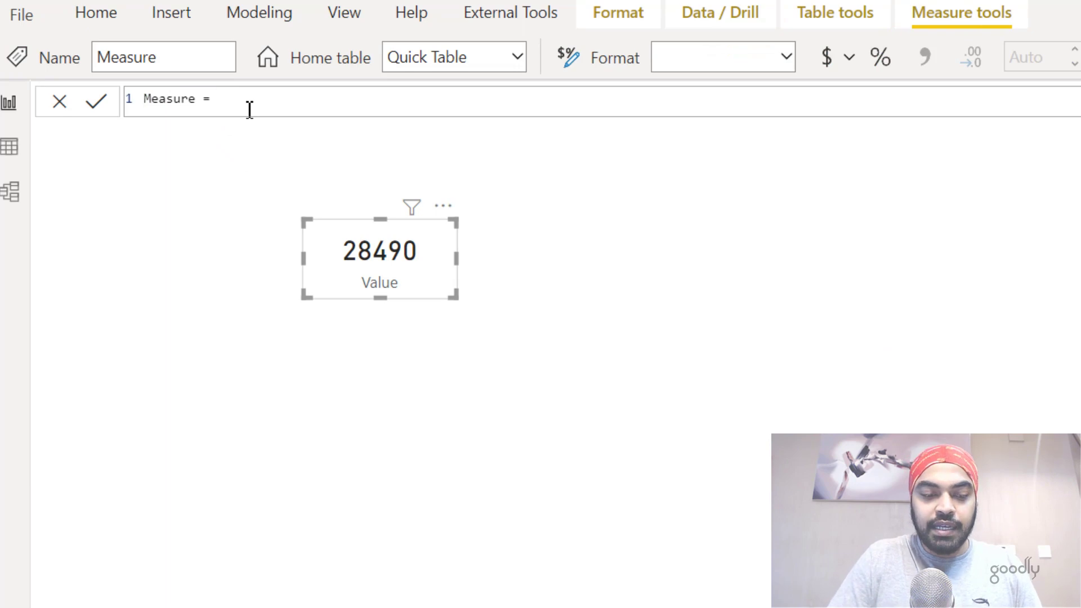
key(ctrl+a)
text(Calculate Non Blanks =)
key(shift+Return)
Step: Begin a CALCULATE function in the measure with SUM('Quick Table'[Value]) as its expression
text(ca)
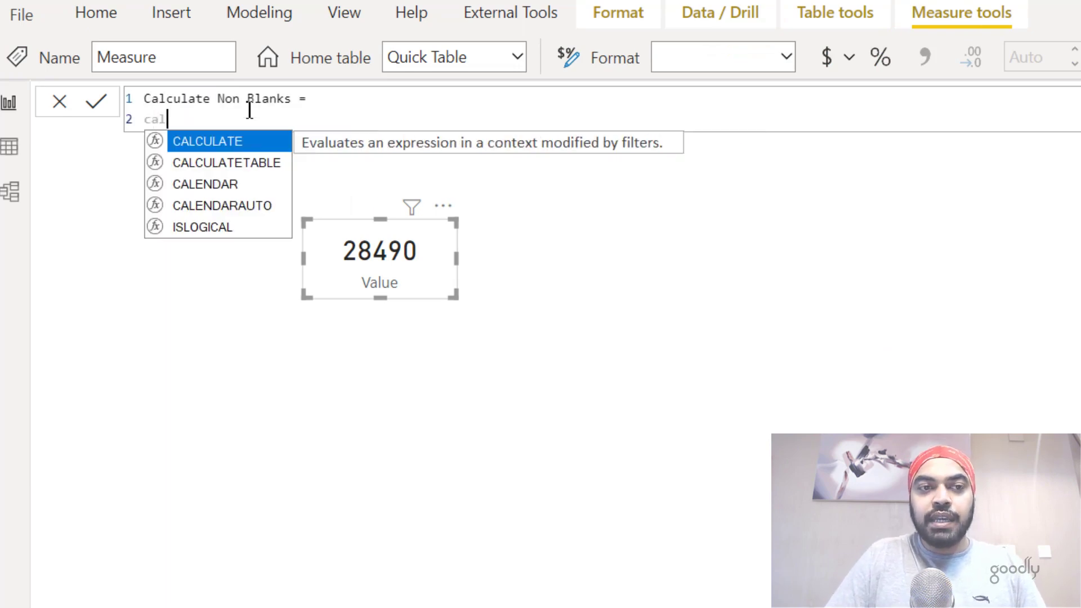
key(Tab)
key(shift+Return)
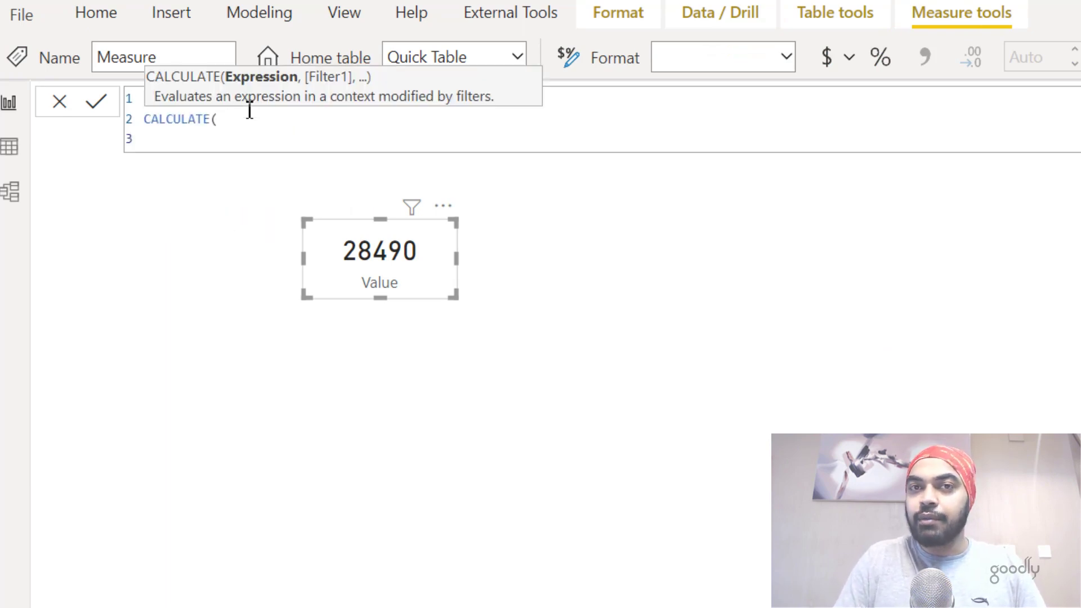
text(s)
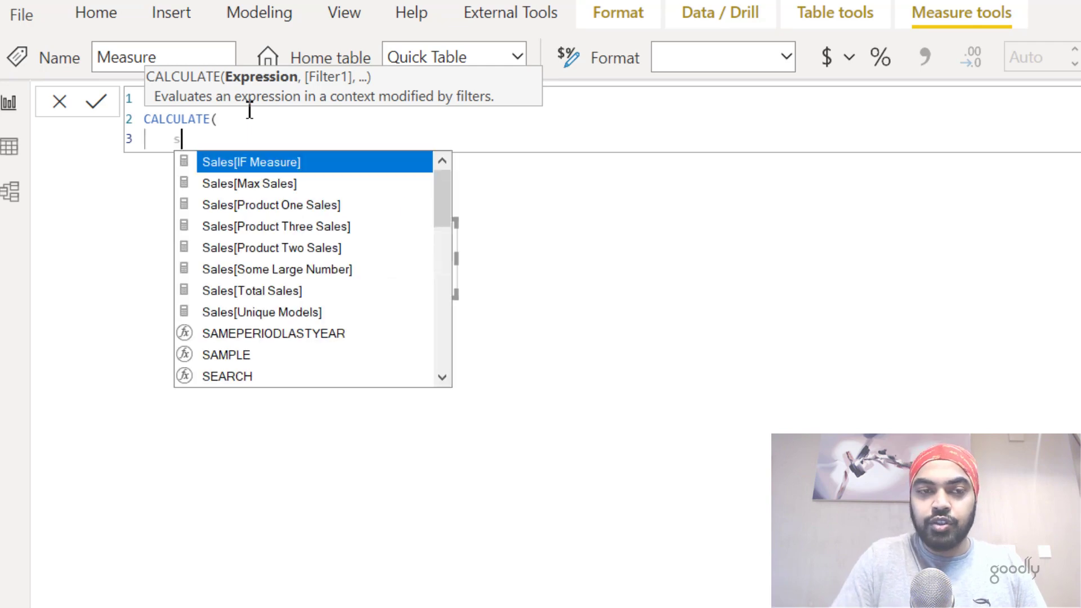
text(um(q)
key(Tab)
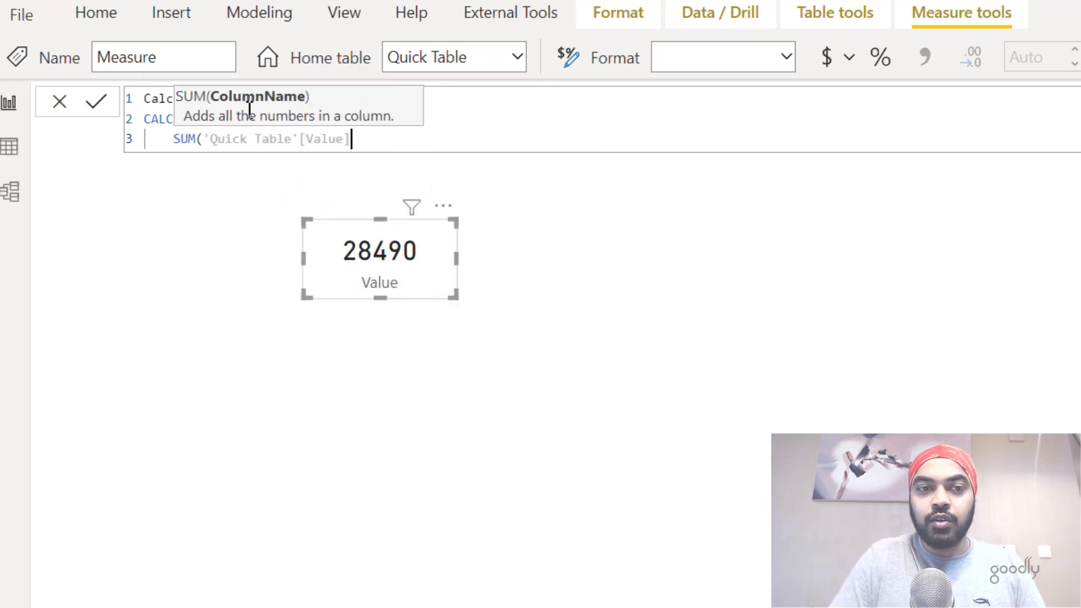
text(),)
key(Return)
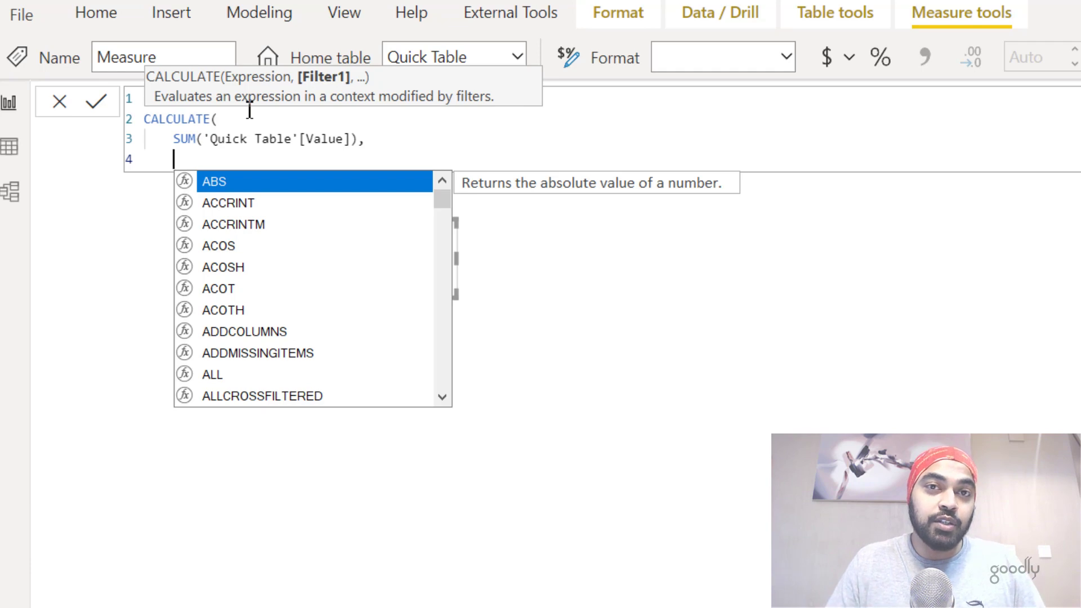
Step: Add 'Quick Table'[Sales Date] as the CALCULATE filter, close the function and commit the measure
text(sale)
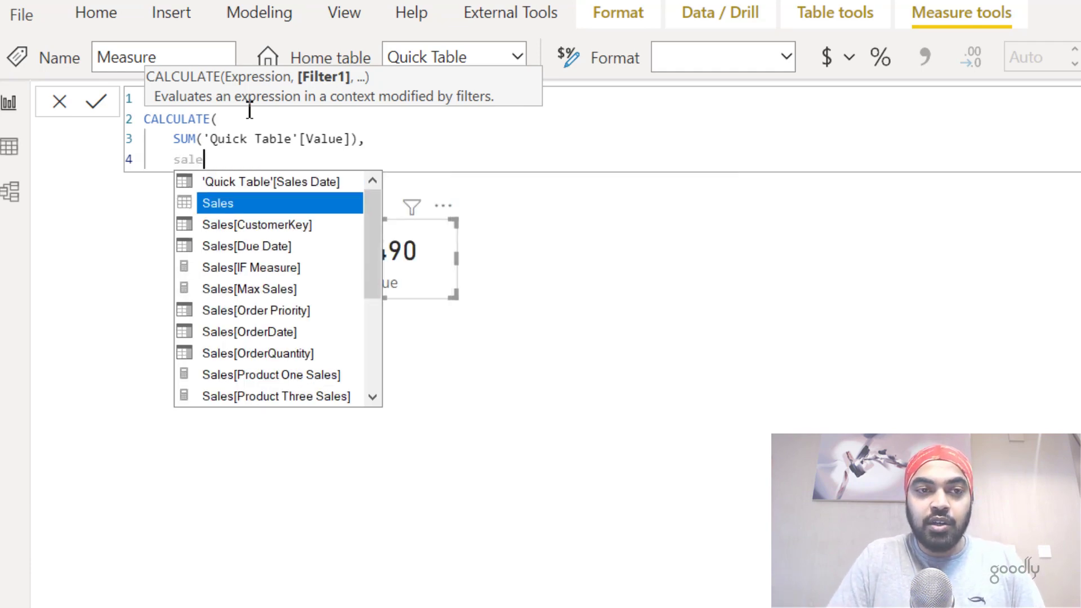
text(s d)
key(Tab)
key(Return)
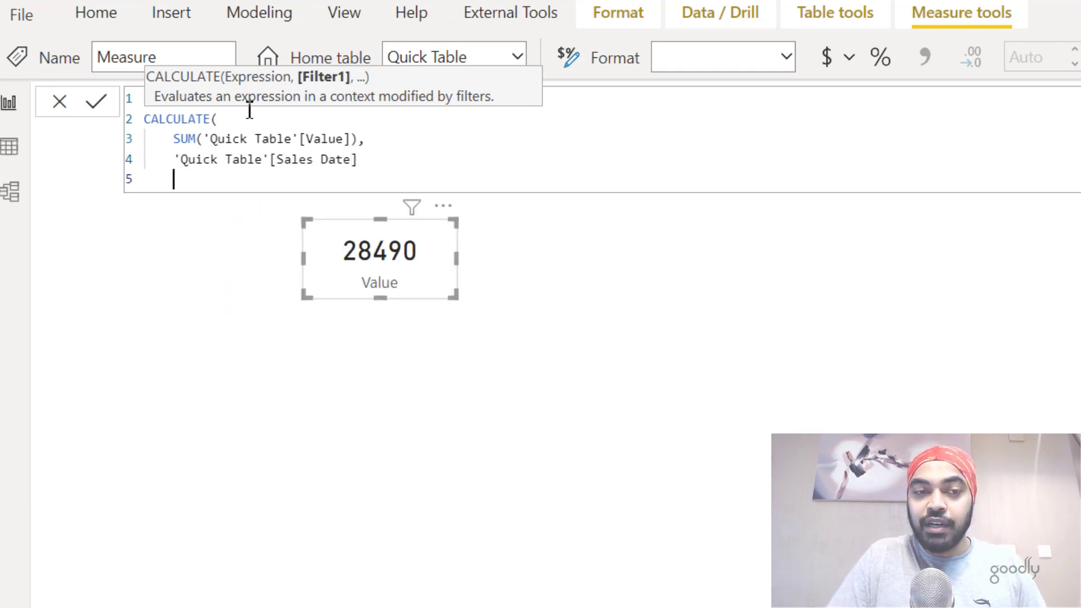
text())
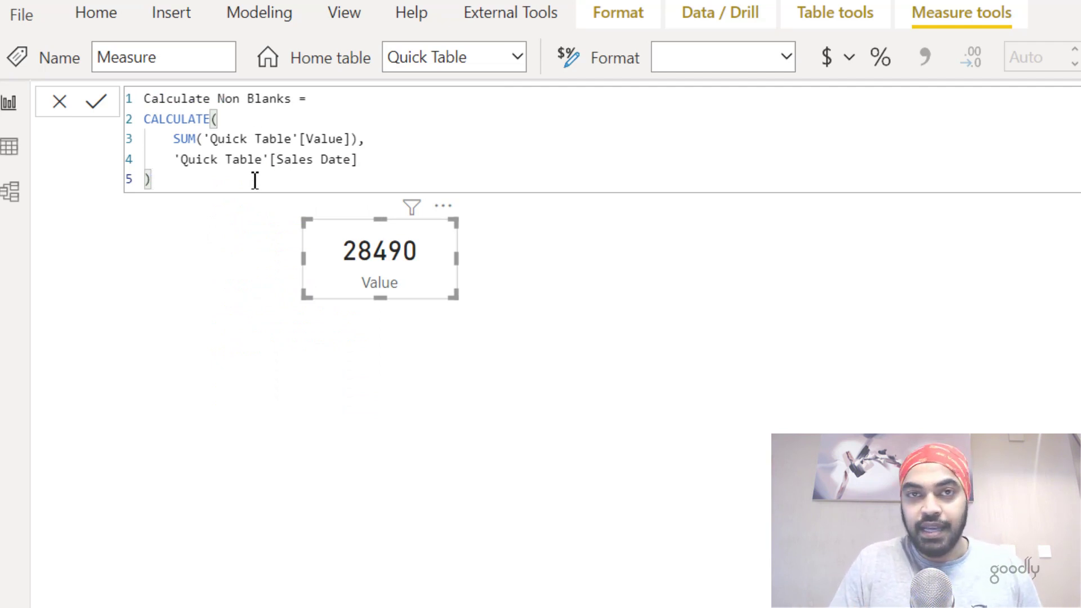
key(Return)
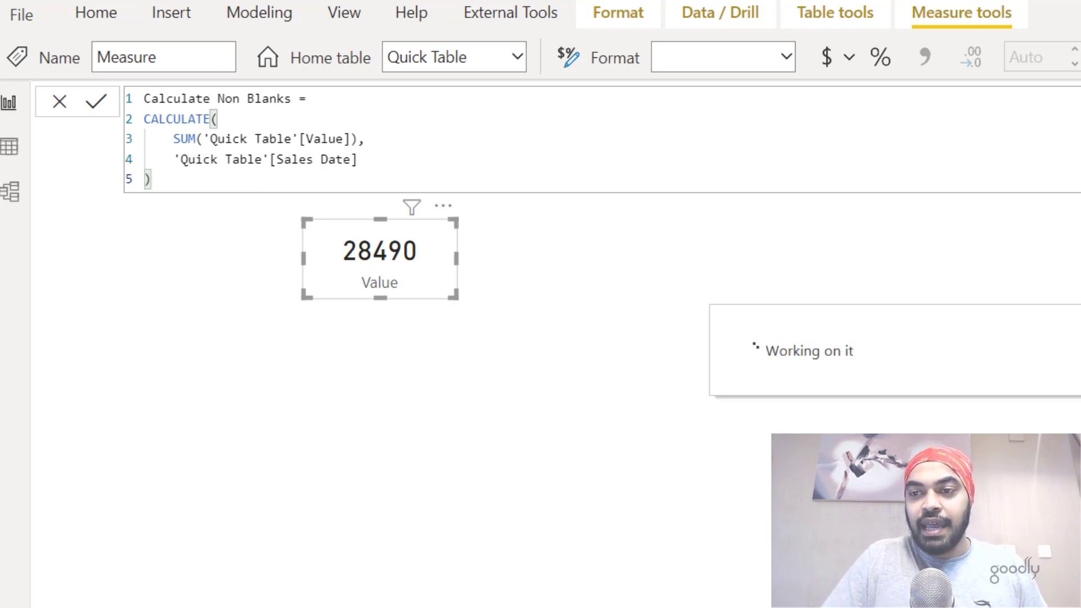
Step: Place the Calculate Non Blanks measure as a card beside the Value card and shrink the card
drag(865, 327, 833, 327)
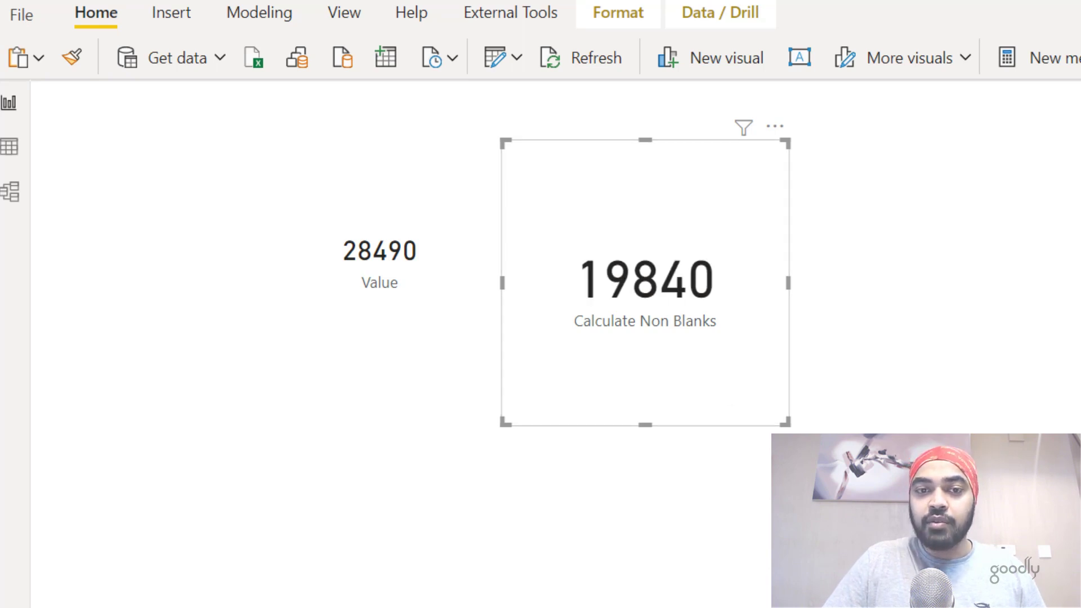
drag(787, 422, 694, 329)
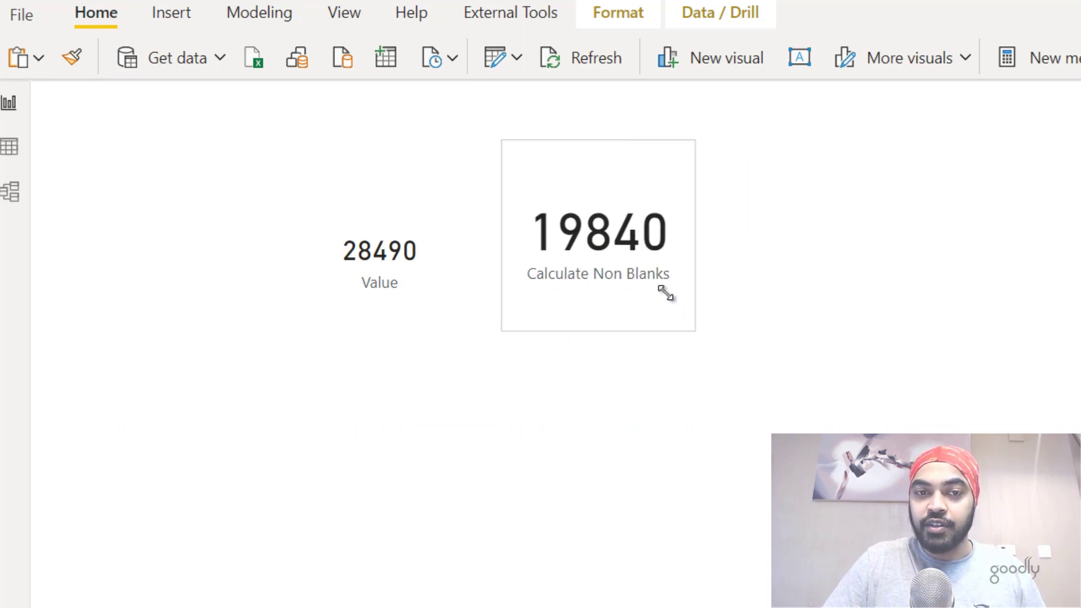
Step: Adjust the size of the Calculate Non Blanks card beside the Value card
drag(616, 263, 612, 287)
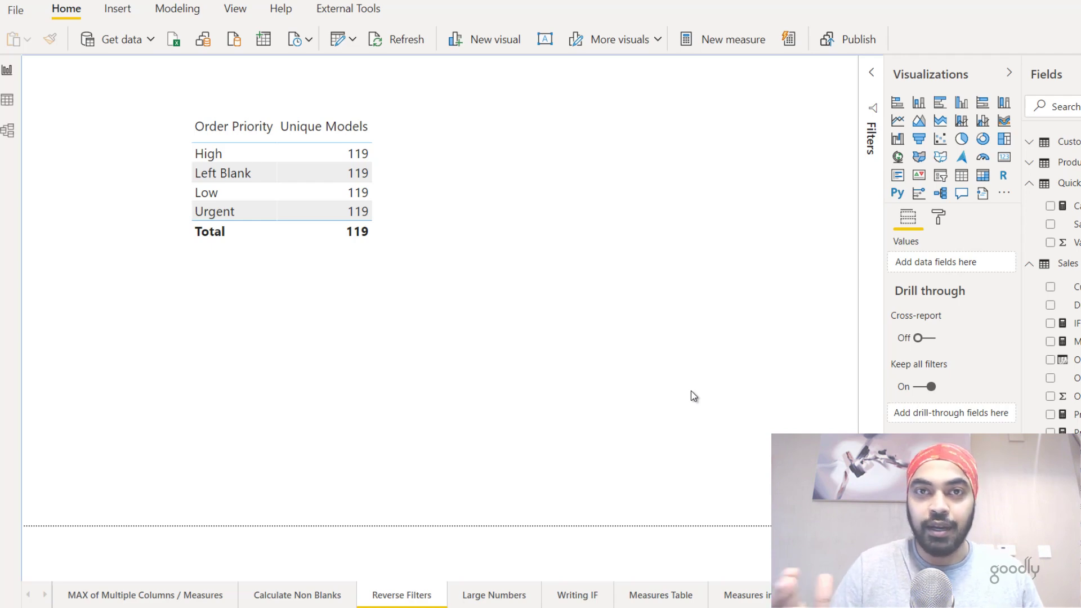
Step: Examine the model relationships, the Sales and Products table data, and the column counted by the Unique Models measure
click(8, 130)
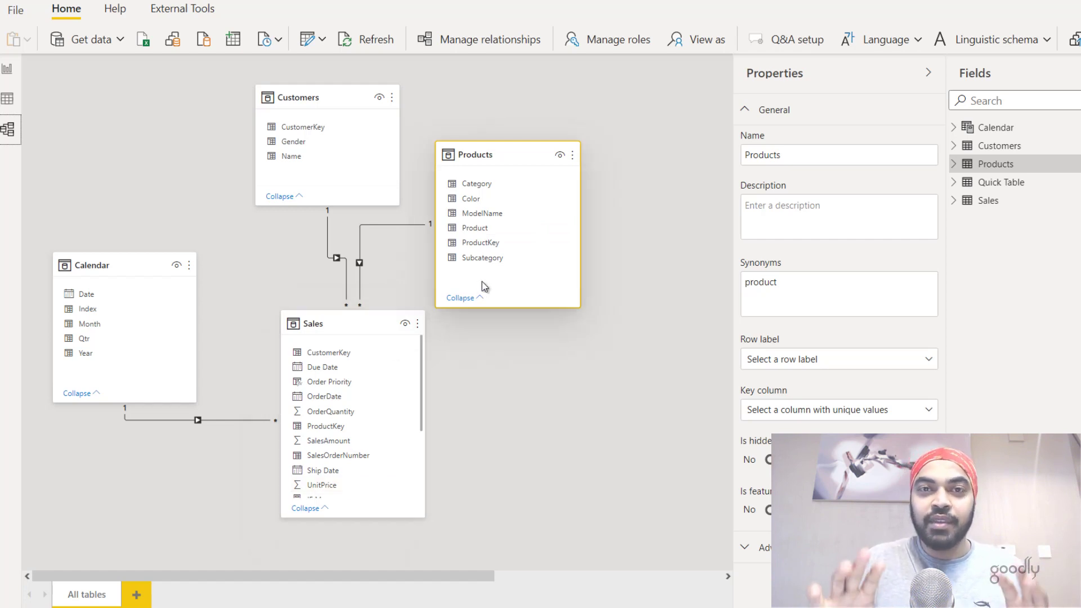
click(8, 99)
click(1058, 198)
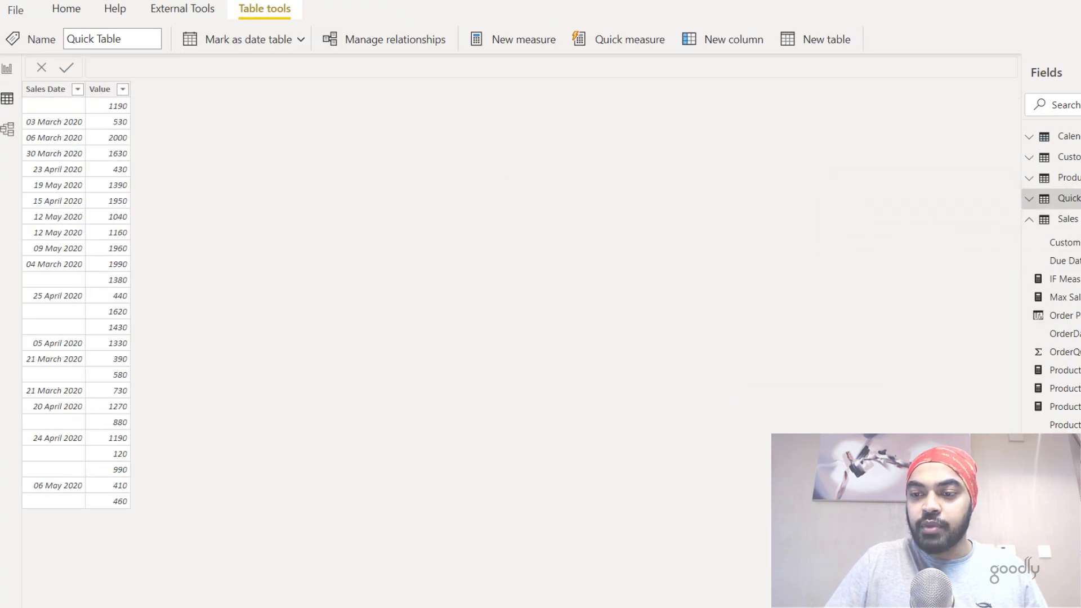
click(1059, 219)
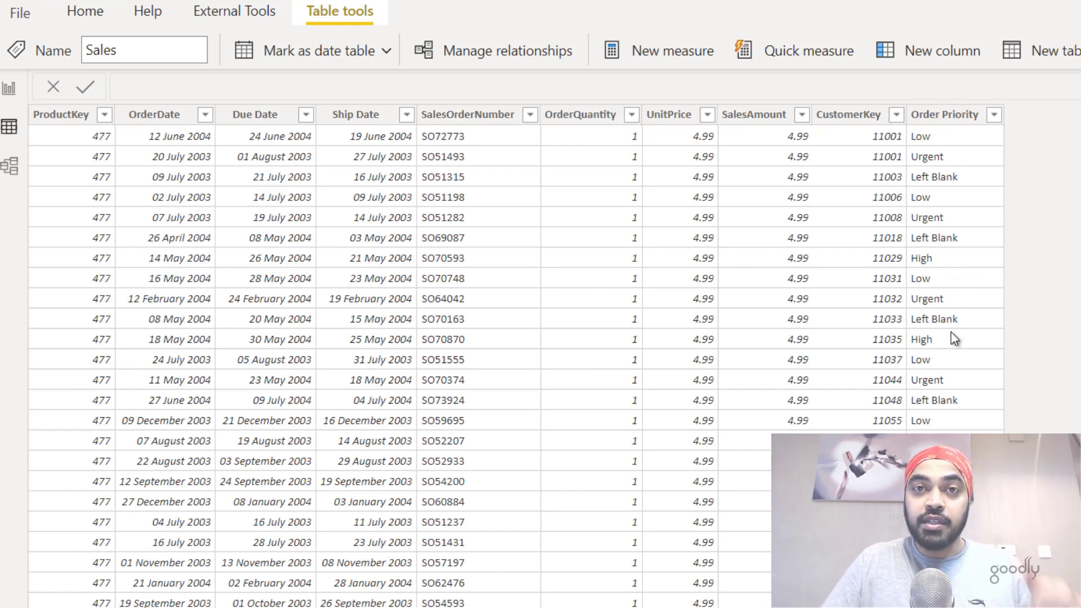
click(23, 90)
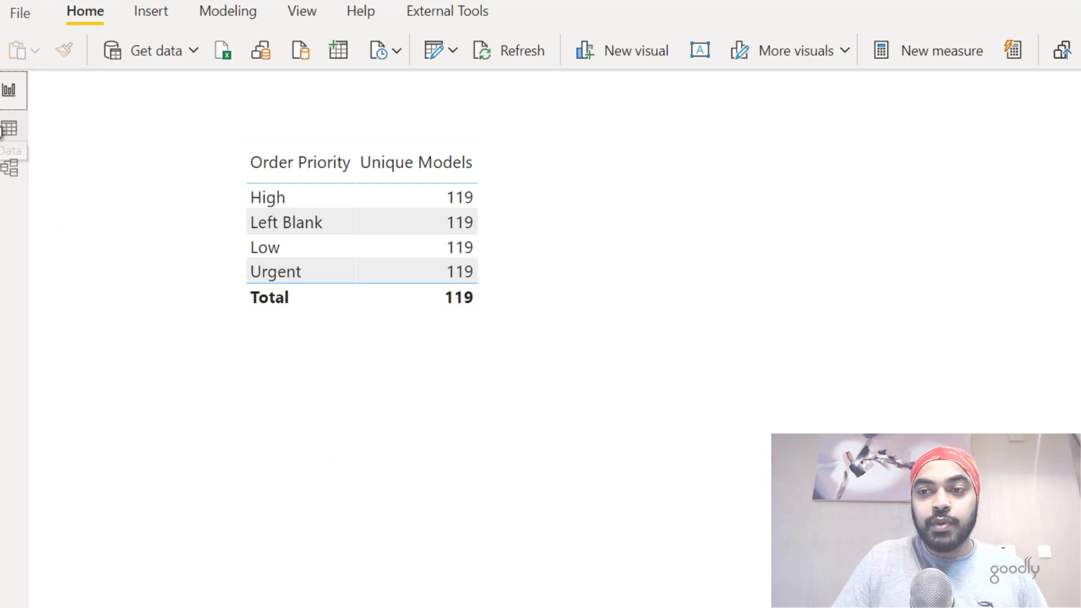
click(8, 128)
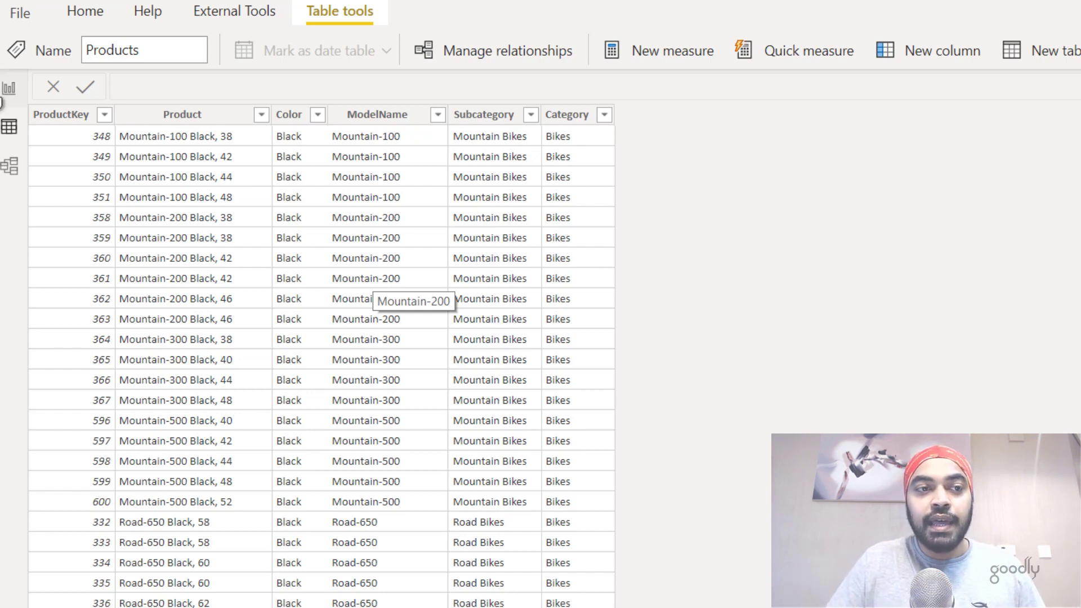
click(9, 89)
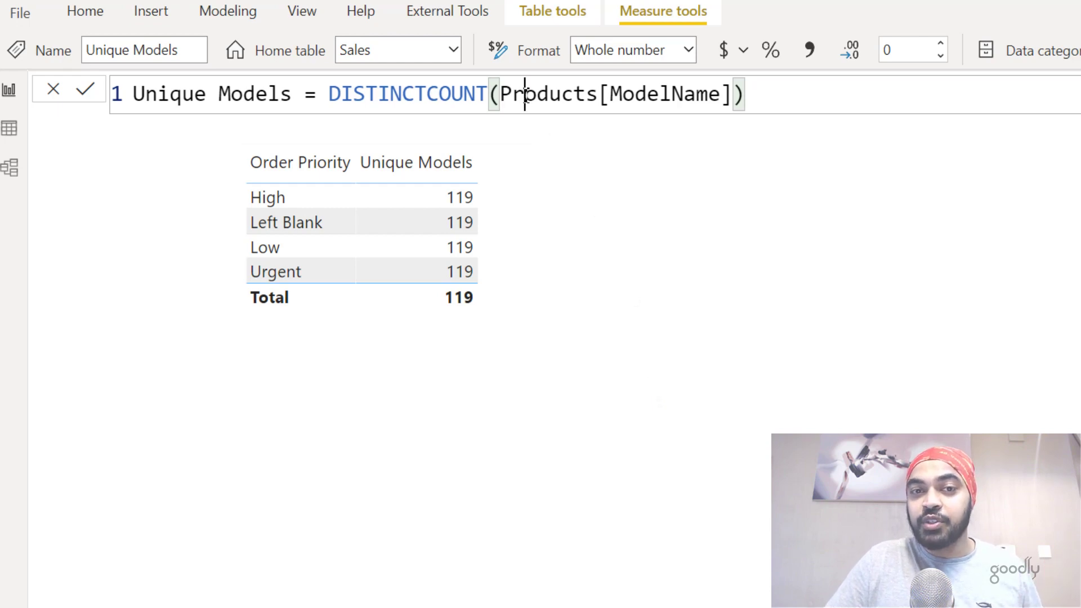
drag(524, 94, 723, 94)
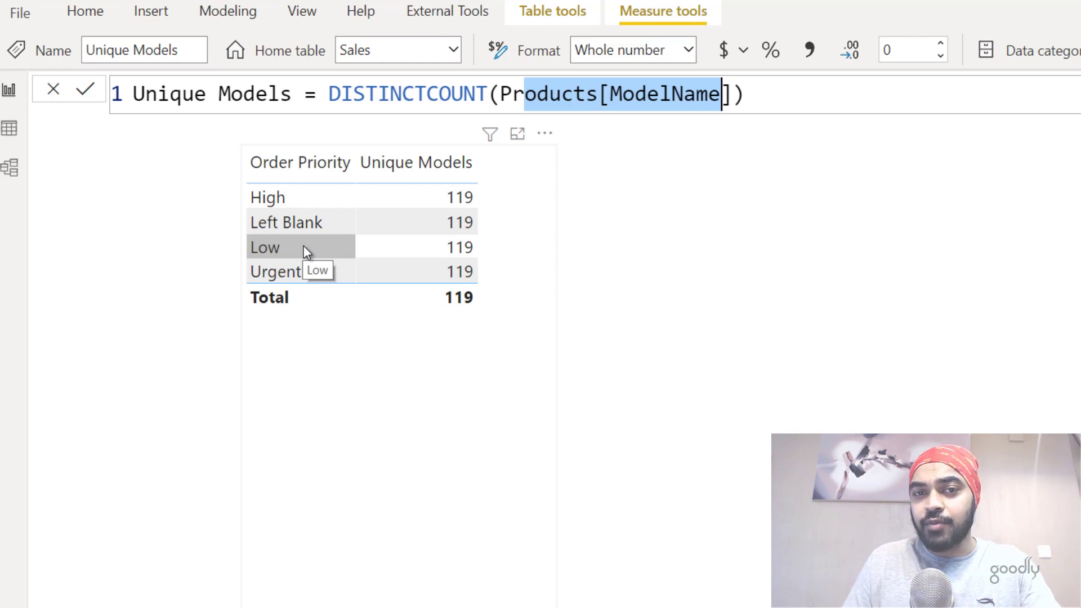
Step: Wrap the DISTINCTCOUNT expression of the Unique Models measure in a CALCULATE function spread over separate lines, ready for a filter argument
click(329, 96)
key(shift+Return)
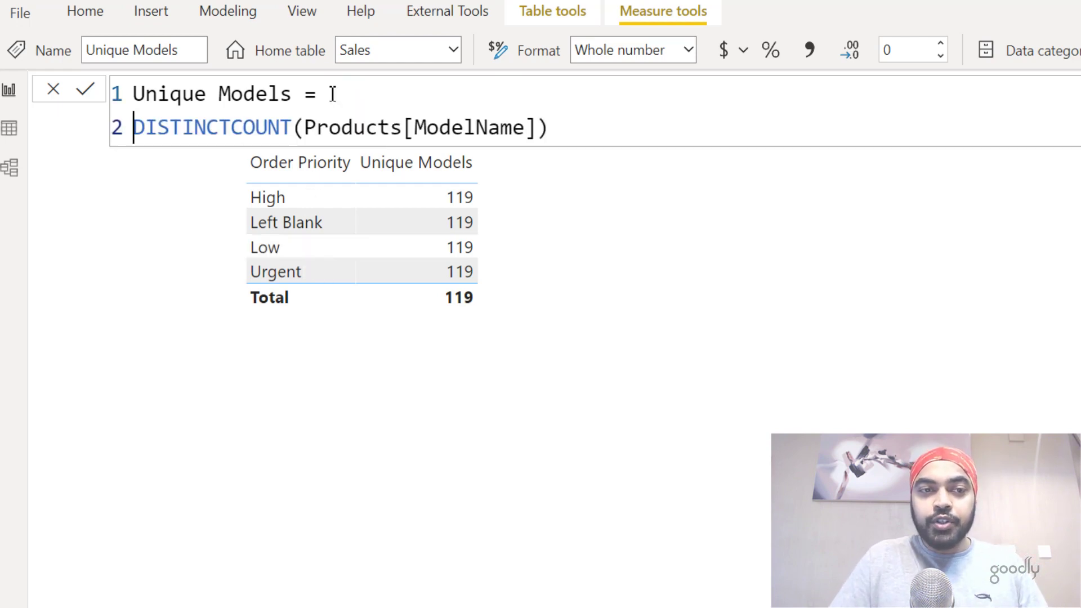
text(CALCULATE()
key(shift+Return)
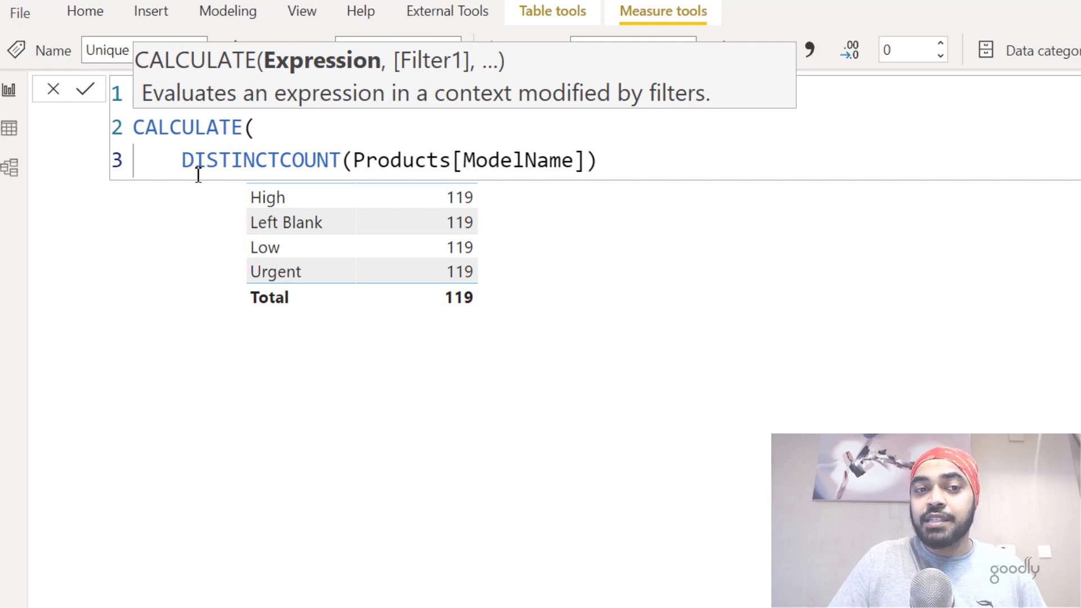
drag(196, 169, 658, 156)
click(658, 160)
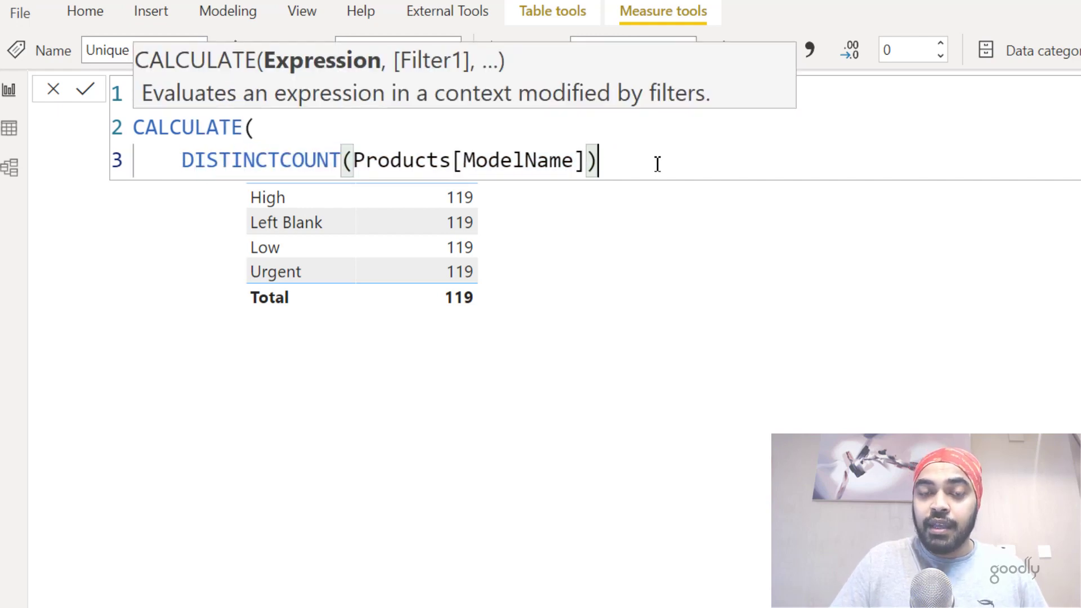
text(,)
key(shift+Return)
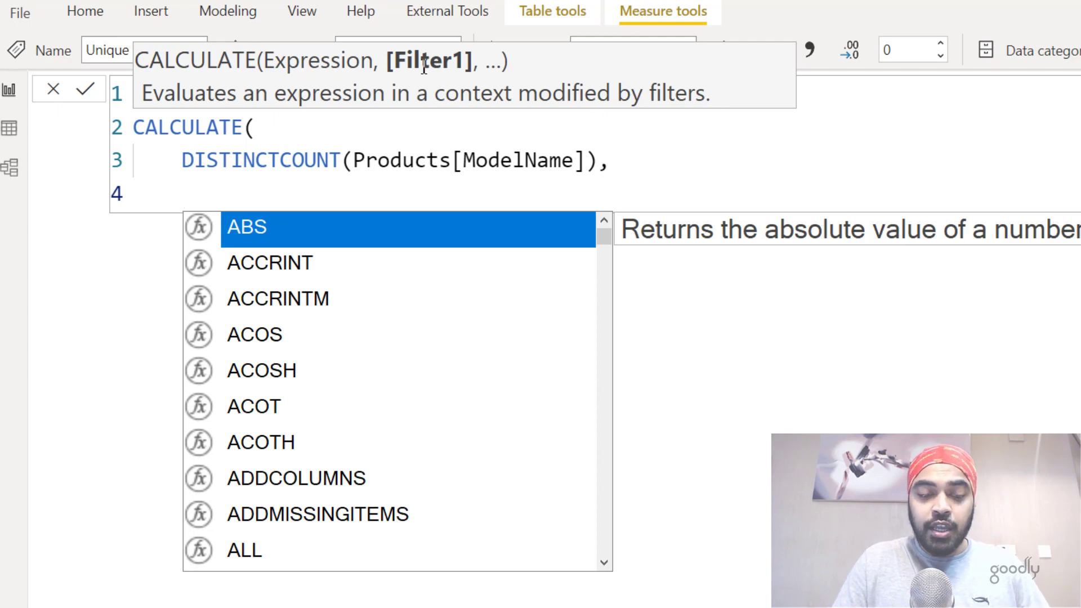
Step: Add the Sales table as the CALCULATE filter in Unique Models, close the function and commit the measure
text(sal)
key(Tab)
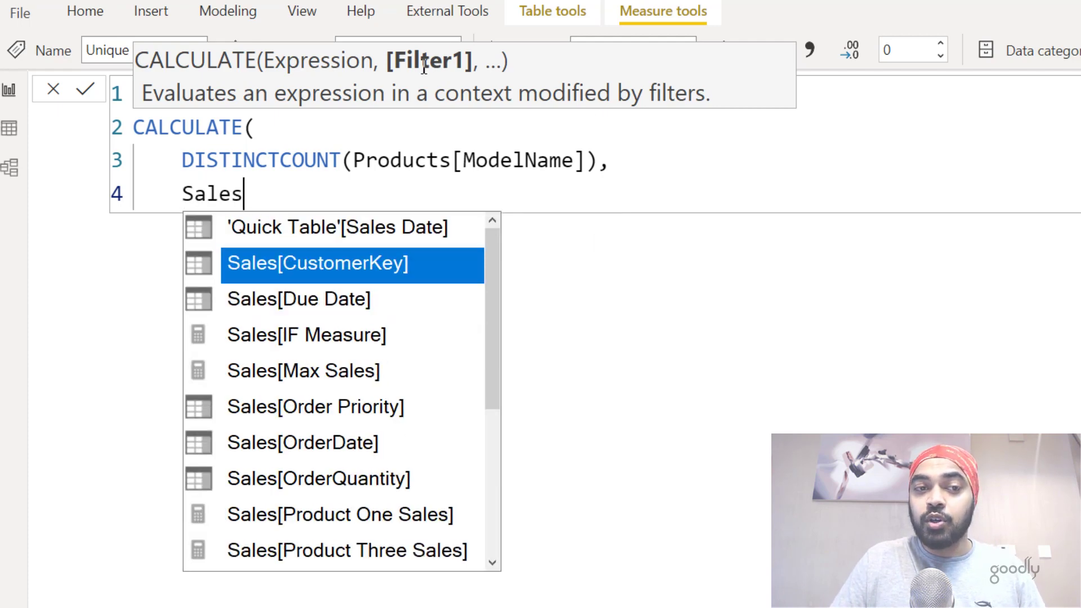
key(shift+Return)
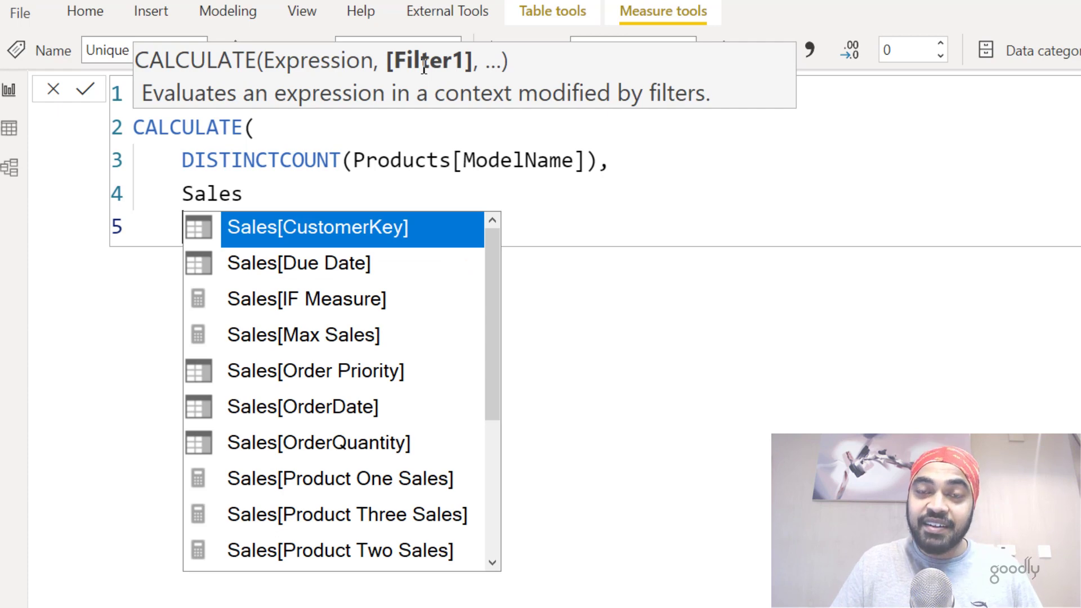
text())
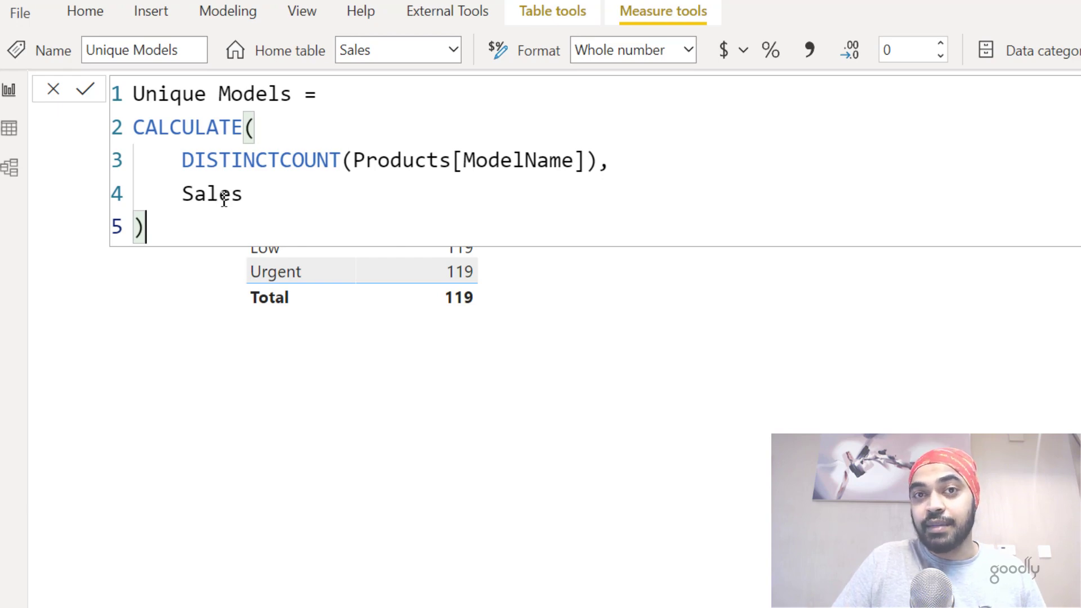
key(Return)
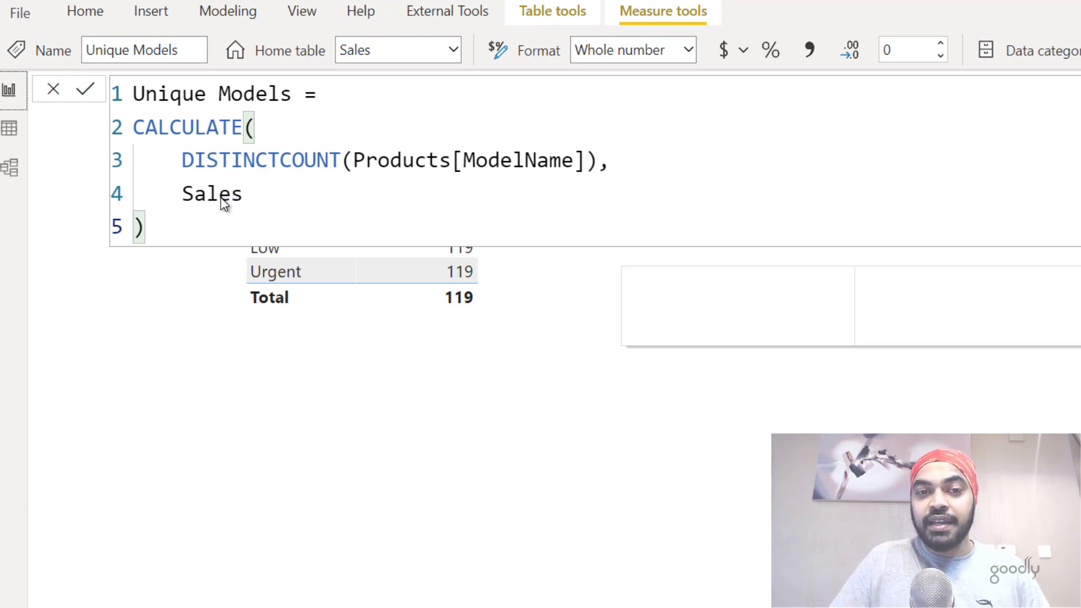
click(690, 368)
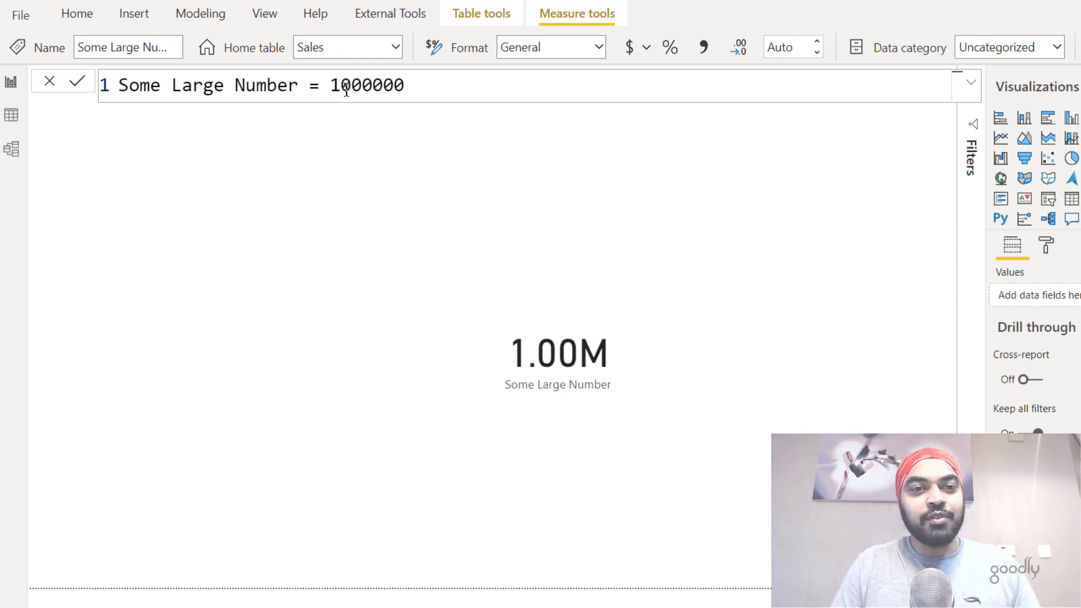
Step: Rewrite the value of the Some Large Number measure as 1*10^6 and commit it
double_click(395, 93)
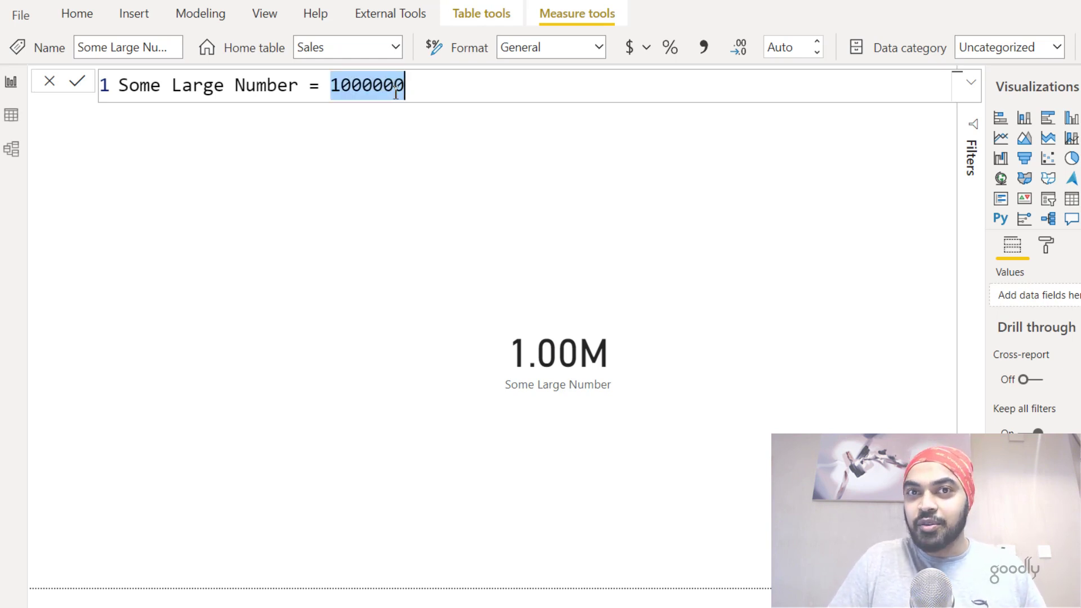
text(1)
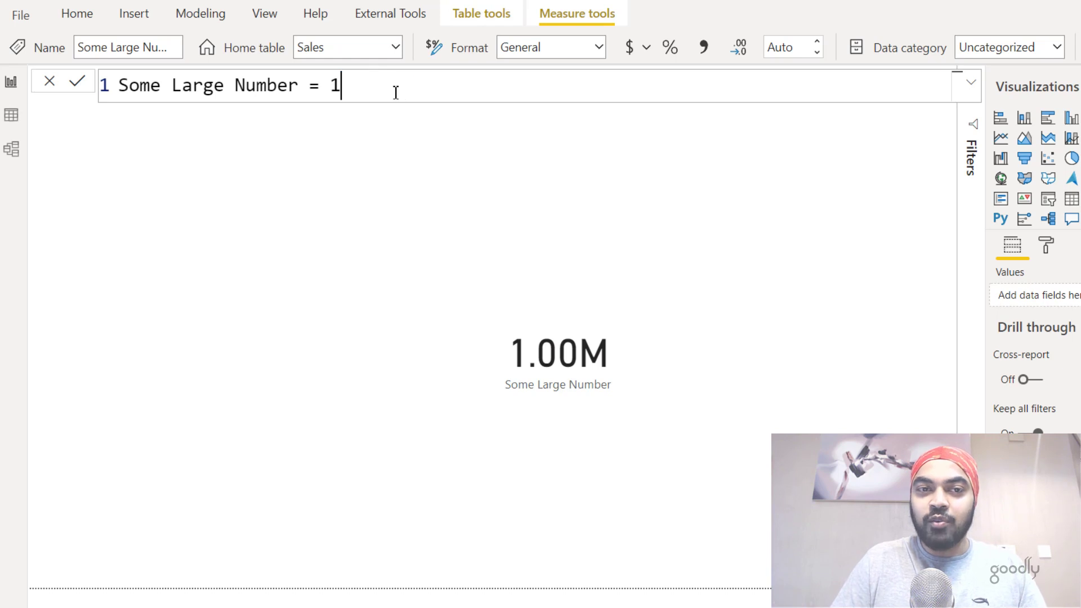
text(*10)
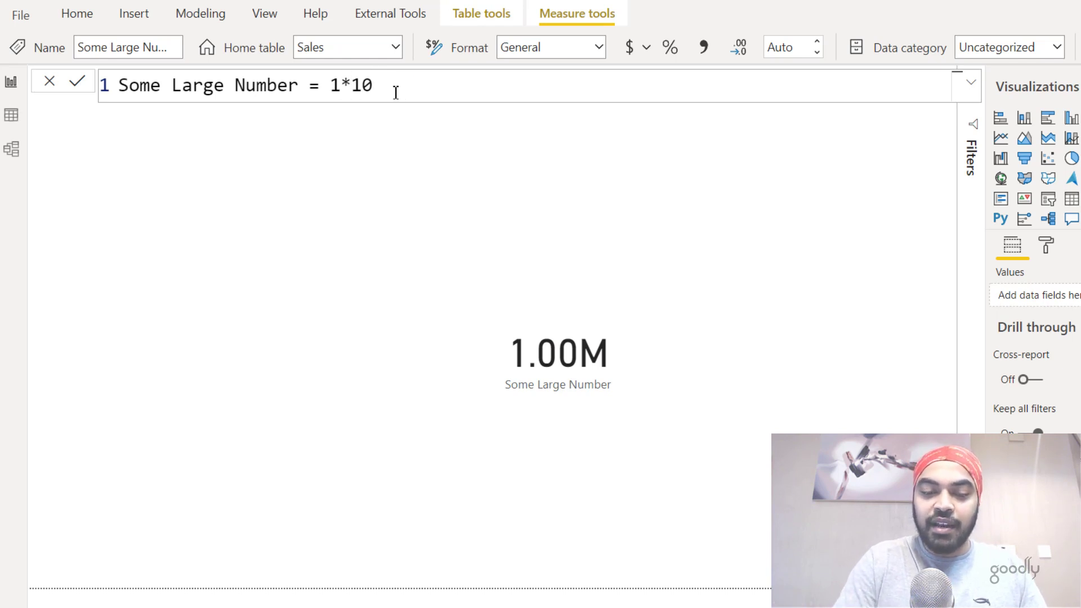
text(^6)
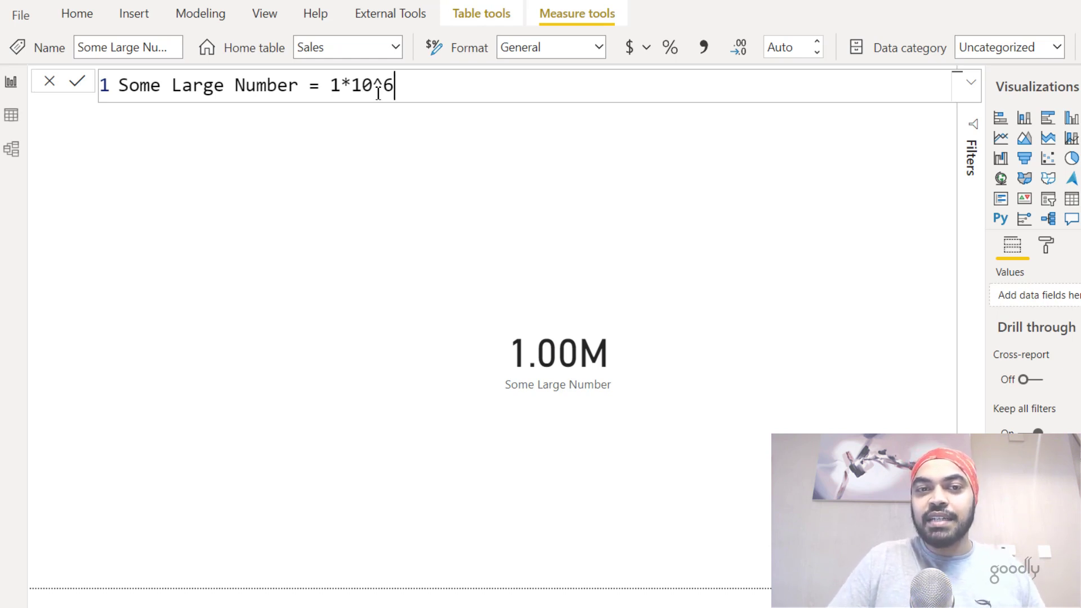
drag(361, 90, 403, 89)
click(405, 89)
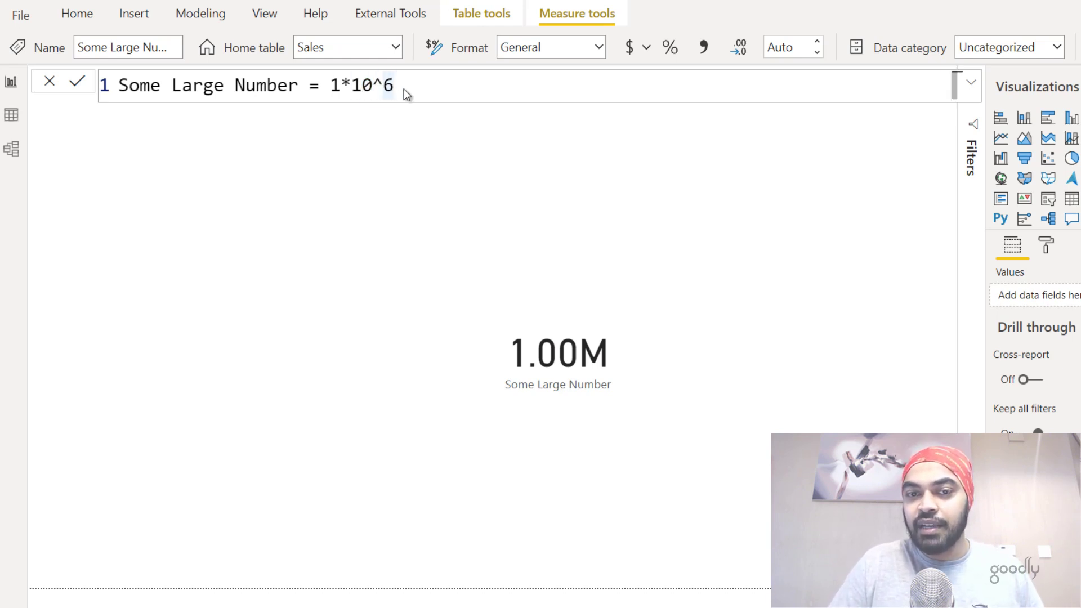
key(Return)
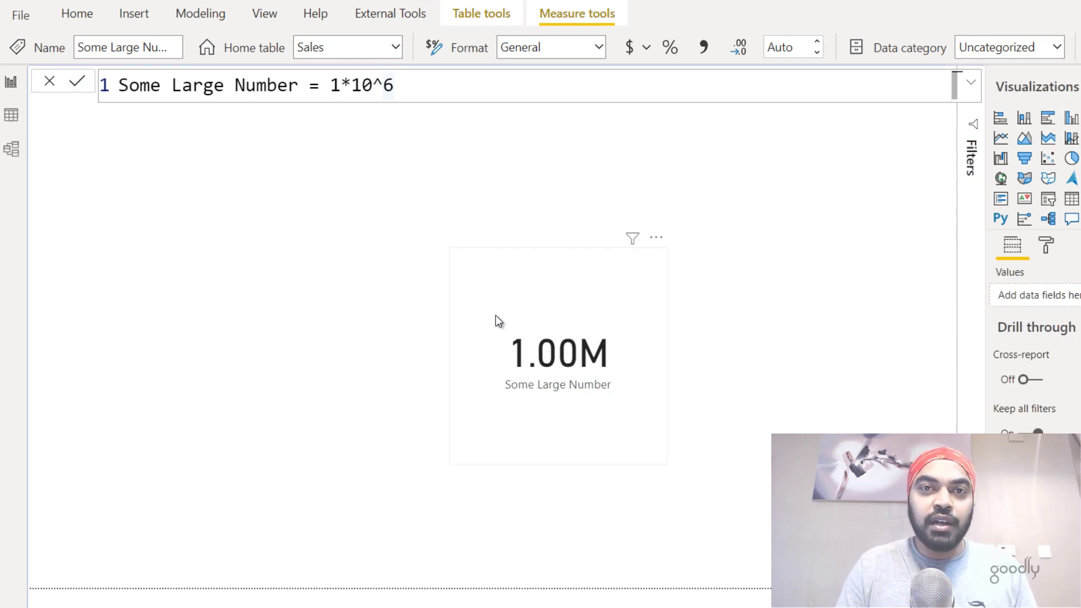
Step: Change the exponent in the Some Large Number measure to 7
click(459, 87)
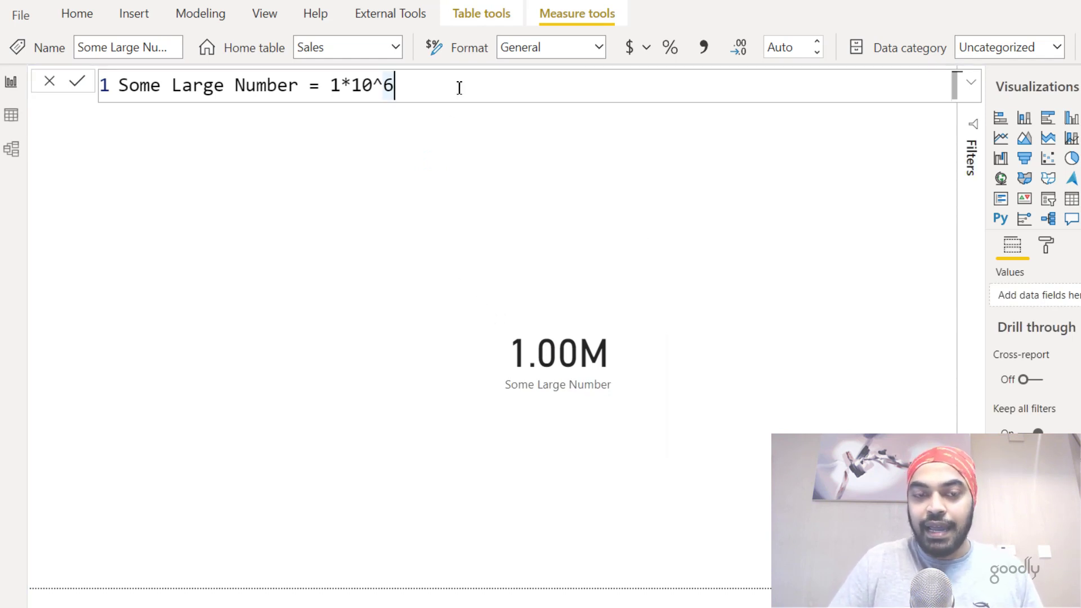
key(BackSpace)
text(7)
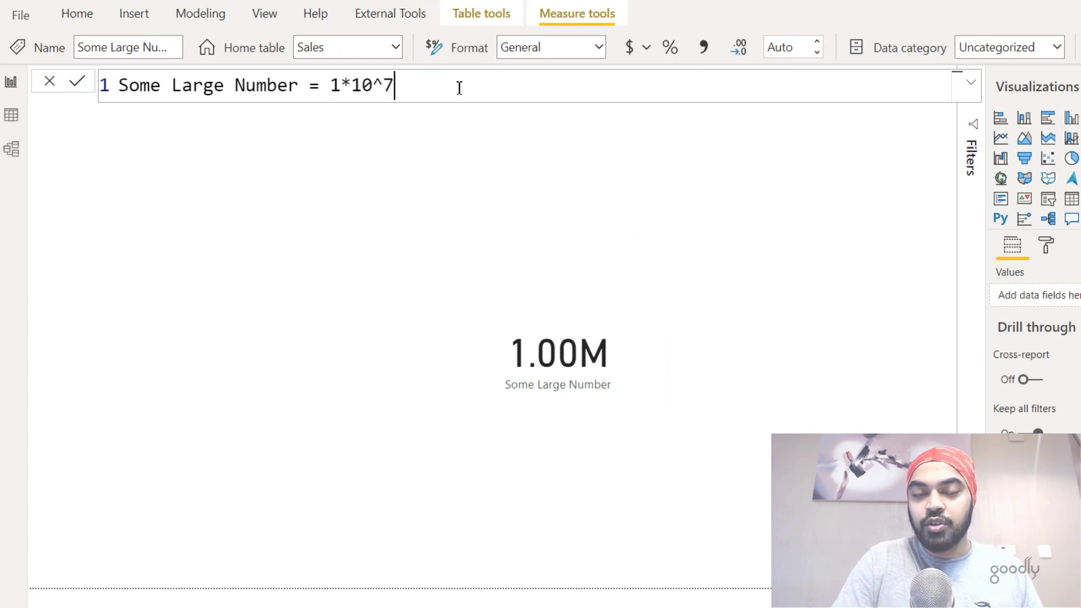
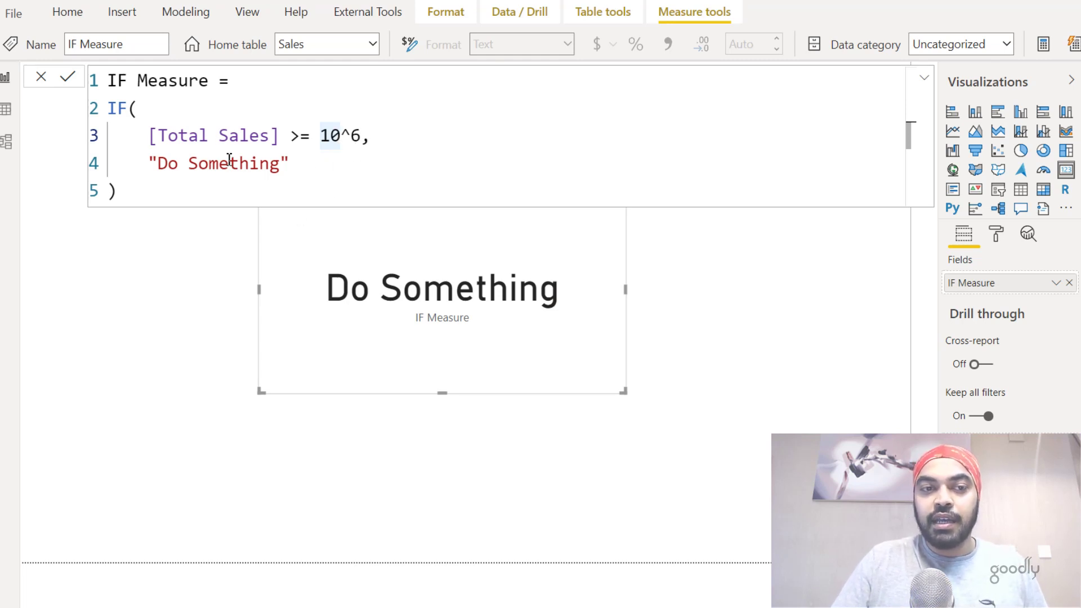
Step: Change the IF Measure condition to test whether [Total Sales] is <= 10^6
click(294, 163)
click(179, 136)
key(shift+Up)
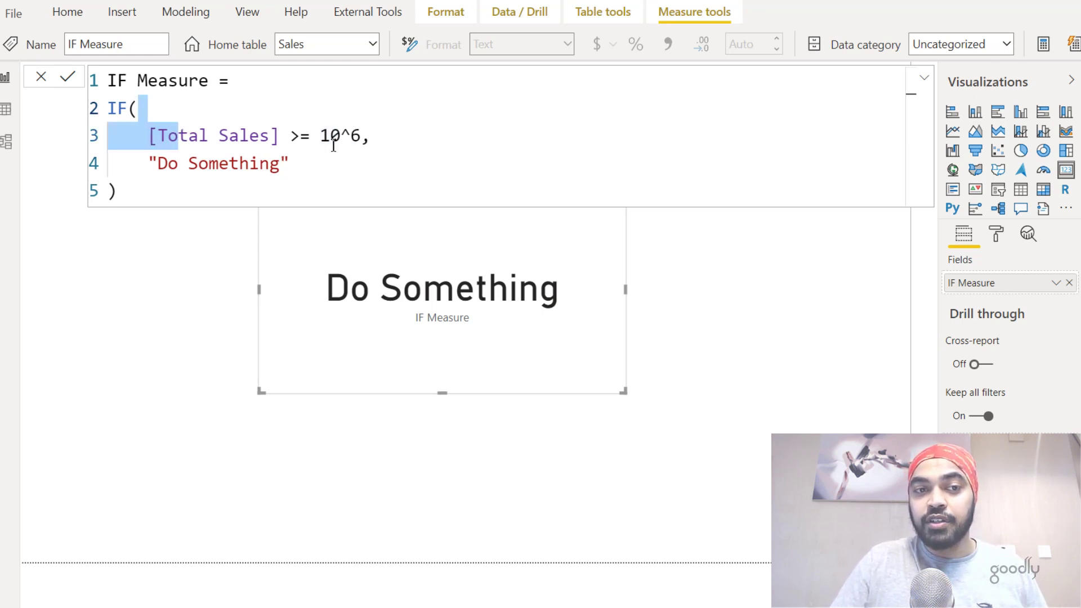
click(203, 164)
drag(198, 164, 243, 163)
click(294, 164)
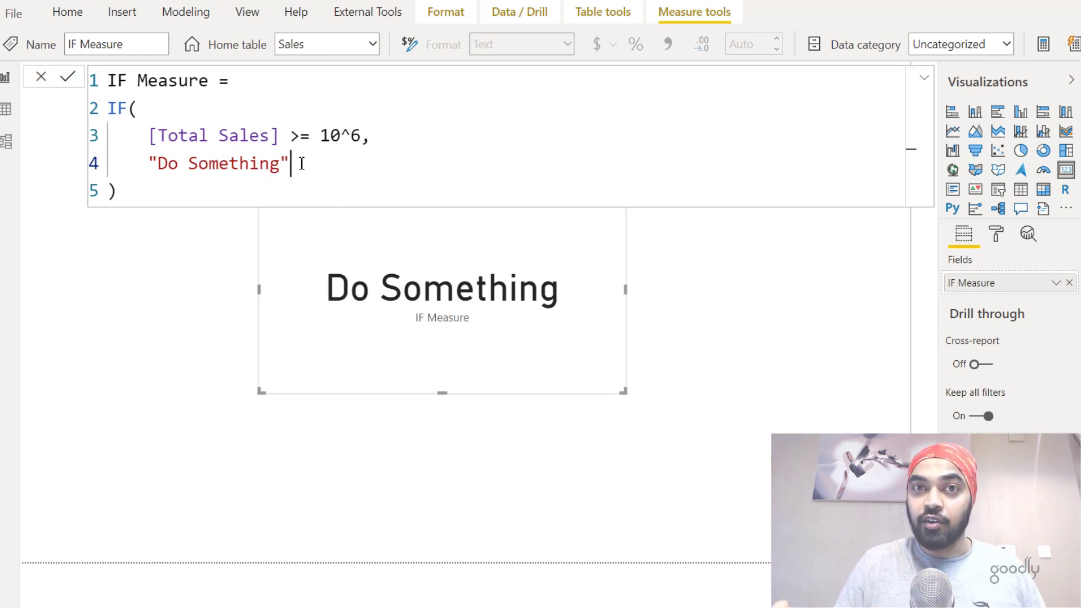
click(300, 135)
key(BackSpace)
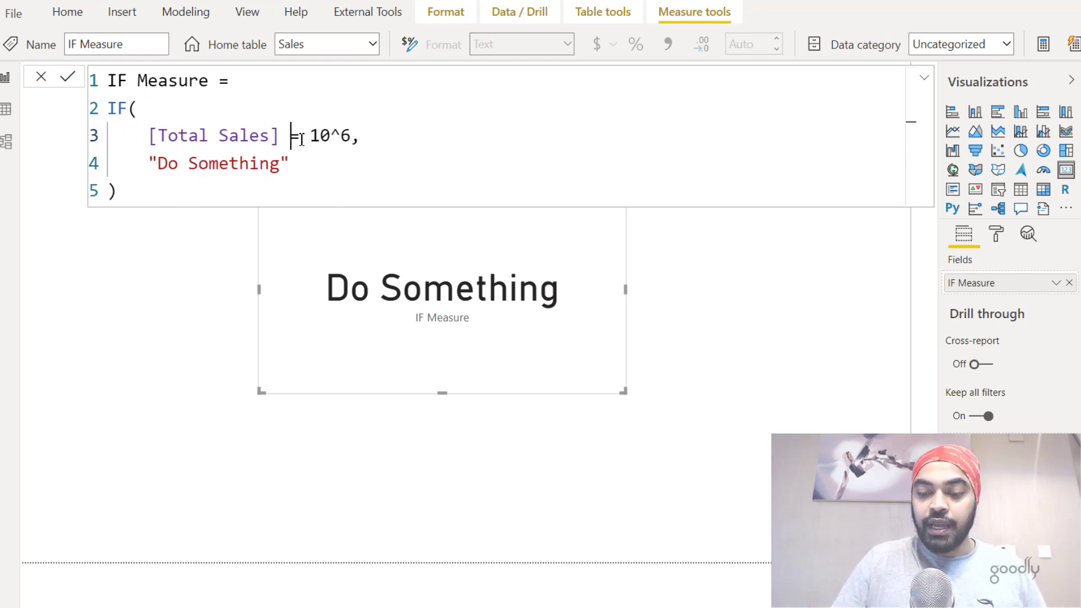
text(<)
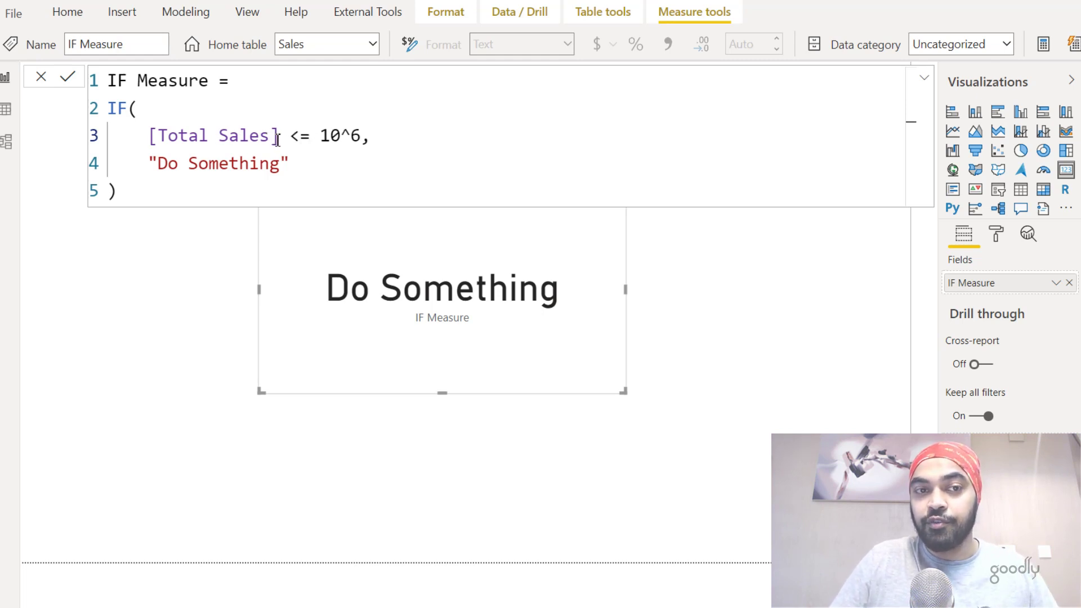
click(465, 263)
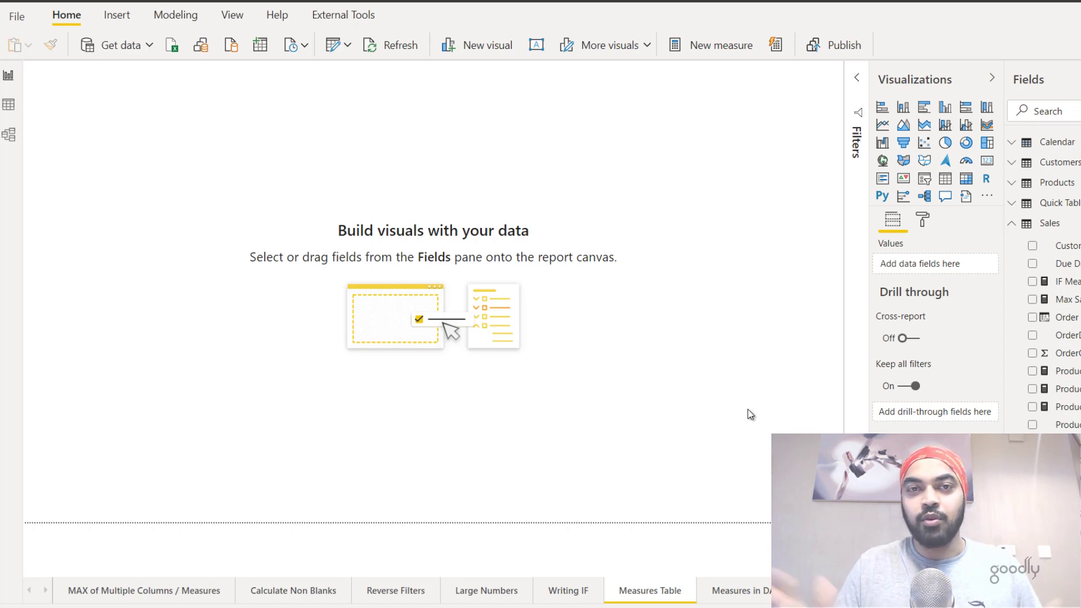
Step: Start a new calculated table on the Measures Table page and name it Measures in its formula
click(179, 16)
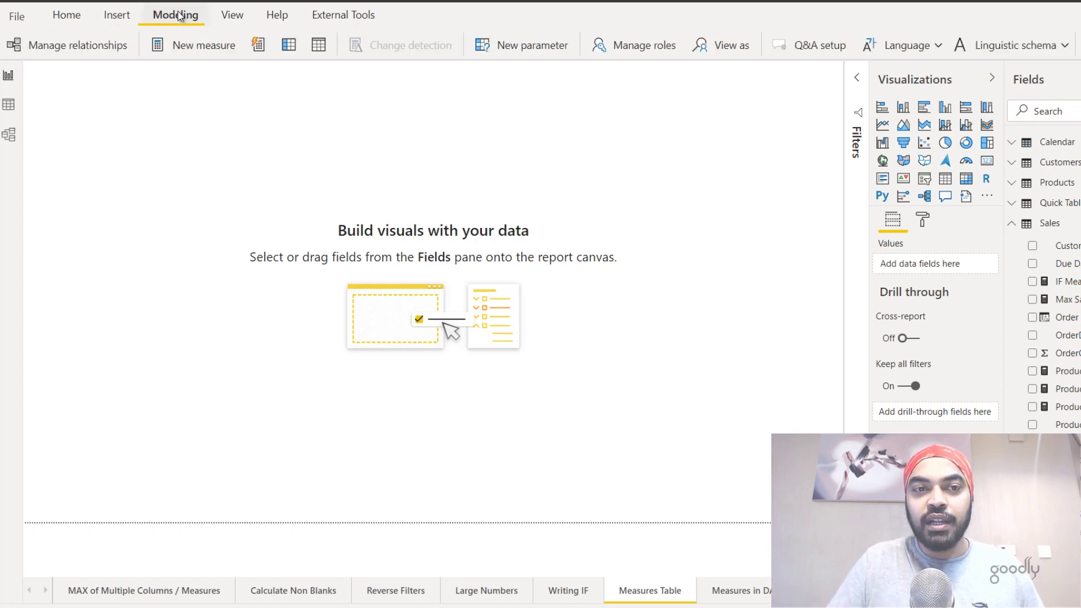
click(313, 47)
click(132, 90)
double_click(133, 90)
text(Measures)
key(Right)
key(Right)
key(Right)
Step: Try to commit the new table with {""} as its expression, and dismiss the resulting dialog
text({)
text(""})
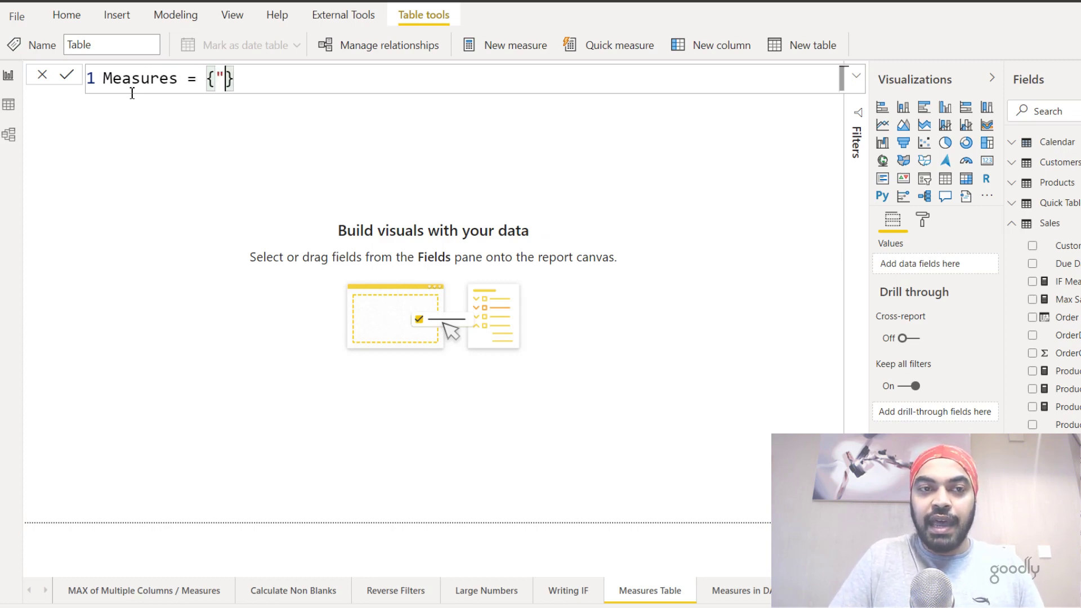
key(Return)
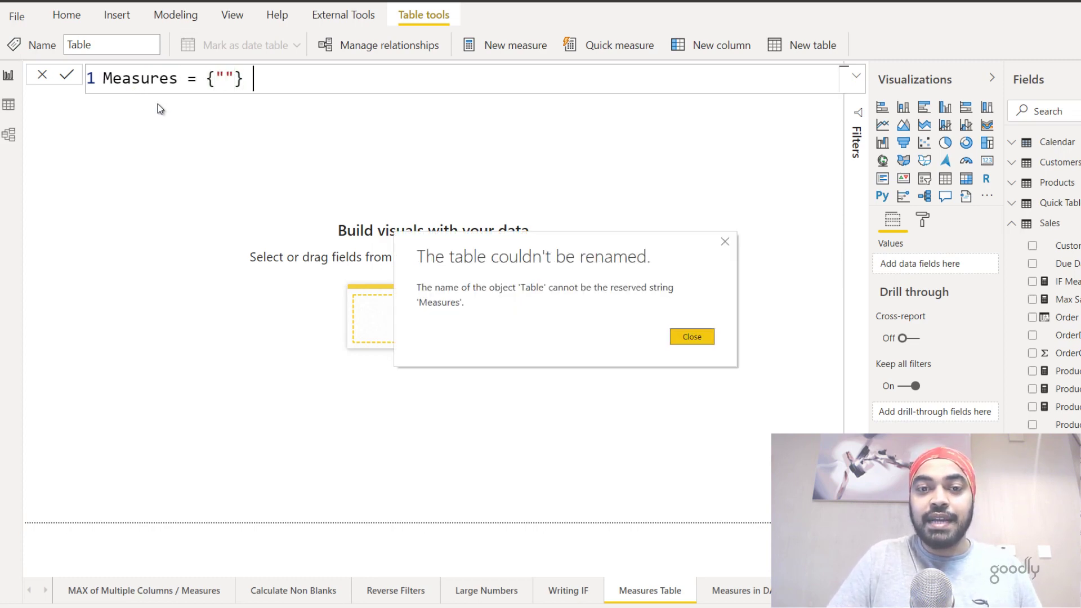
click(692, 337)
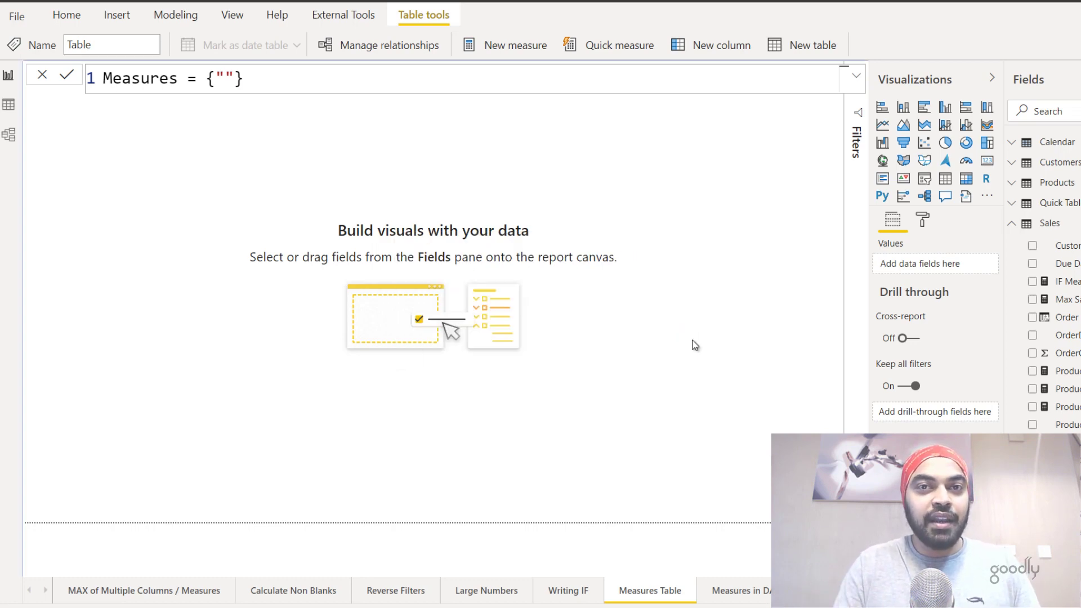
Step: Rename the new table in its formula to [ Measures], bracketed with a leading space, and commit it
click(106, 80)
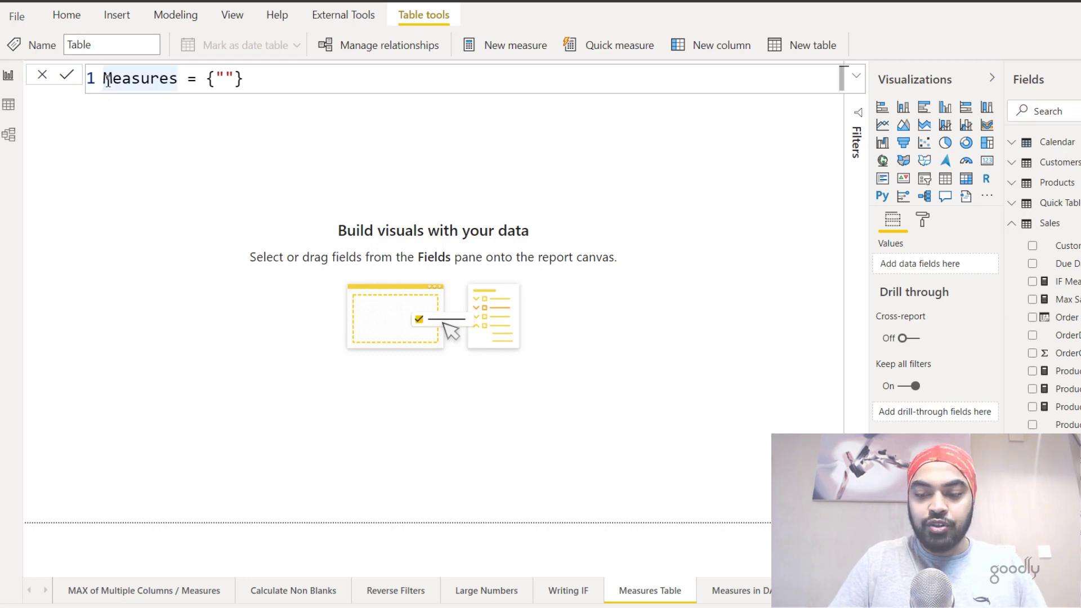
text([)
key(ctrl+Right)
text(])
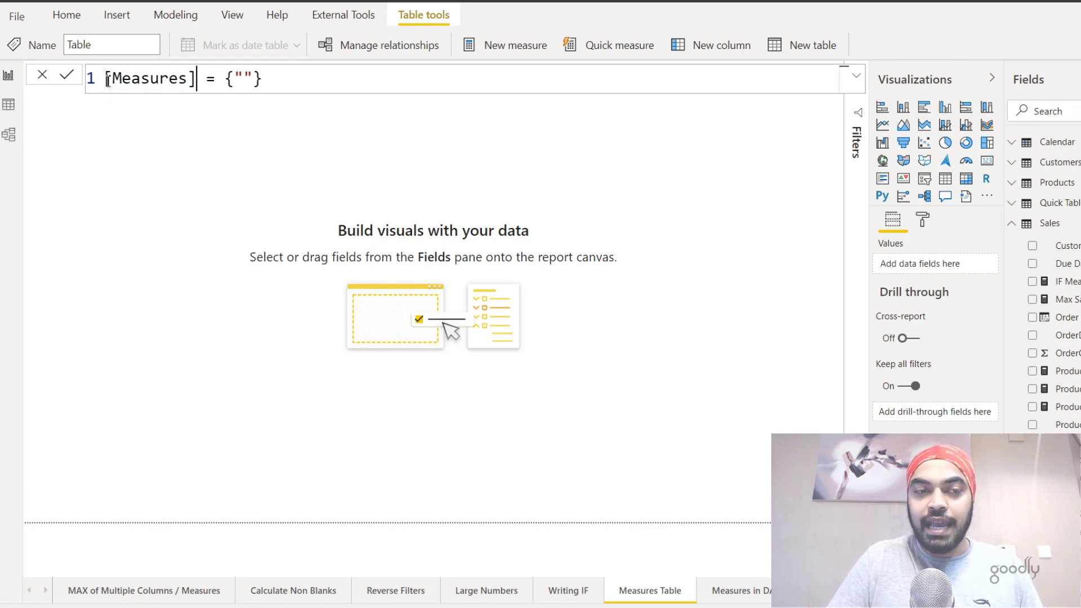
click(112, 83)
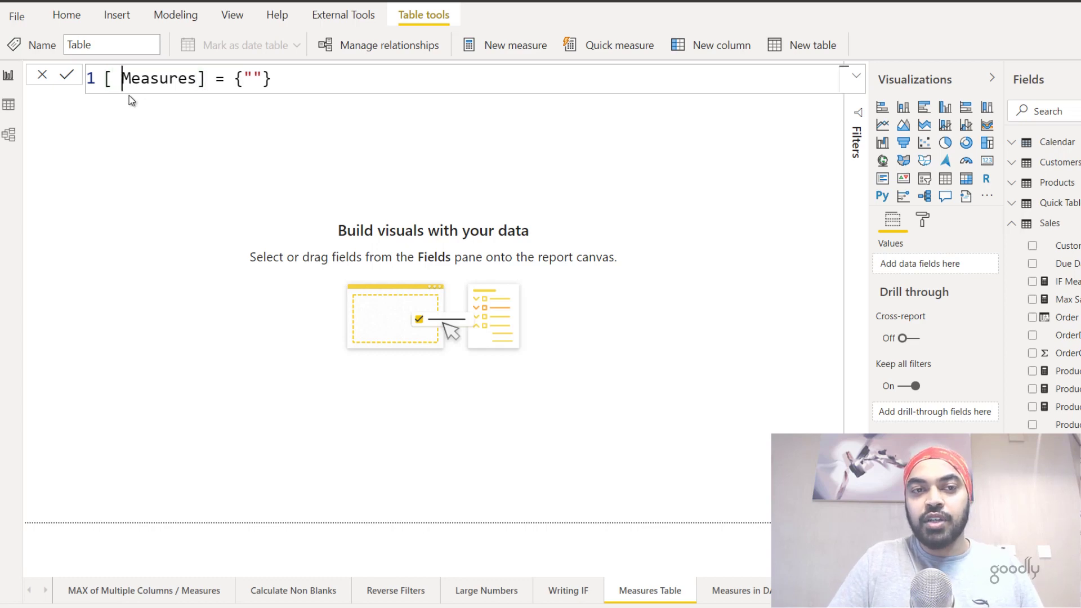
key(Return)
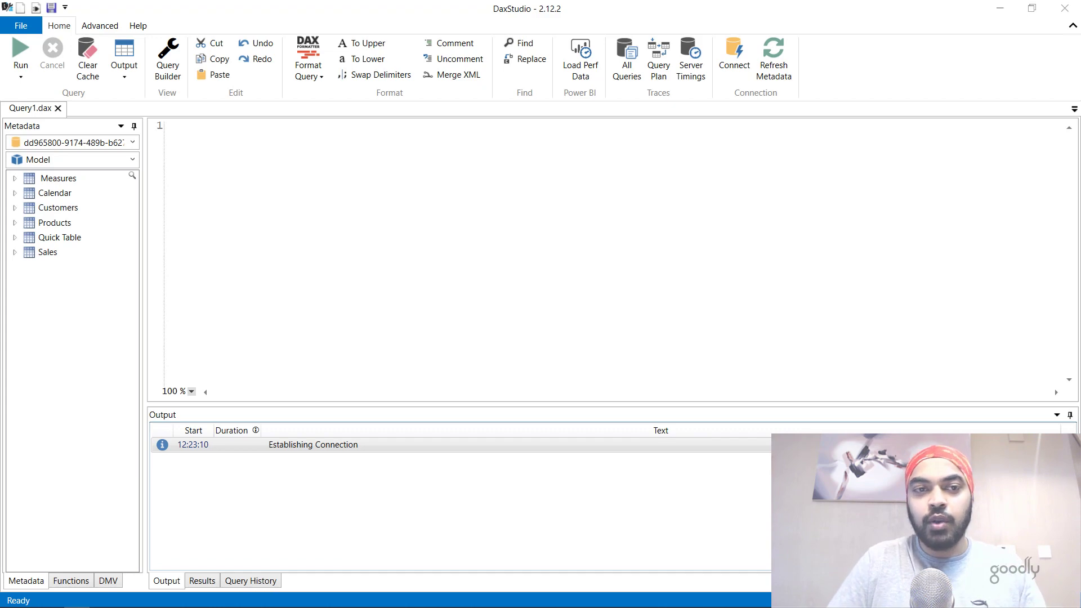
Step: In DAX Studio, write the query EVALUATE [Total Sales] and run it
text(e)
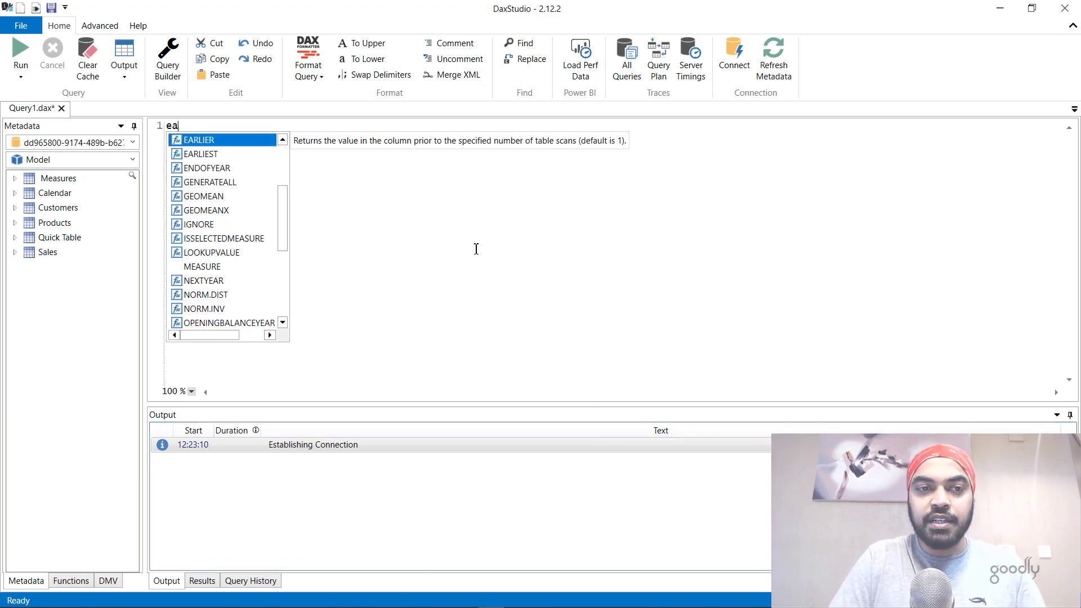
text(val)
key(Tab)
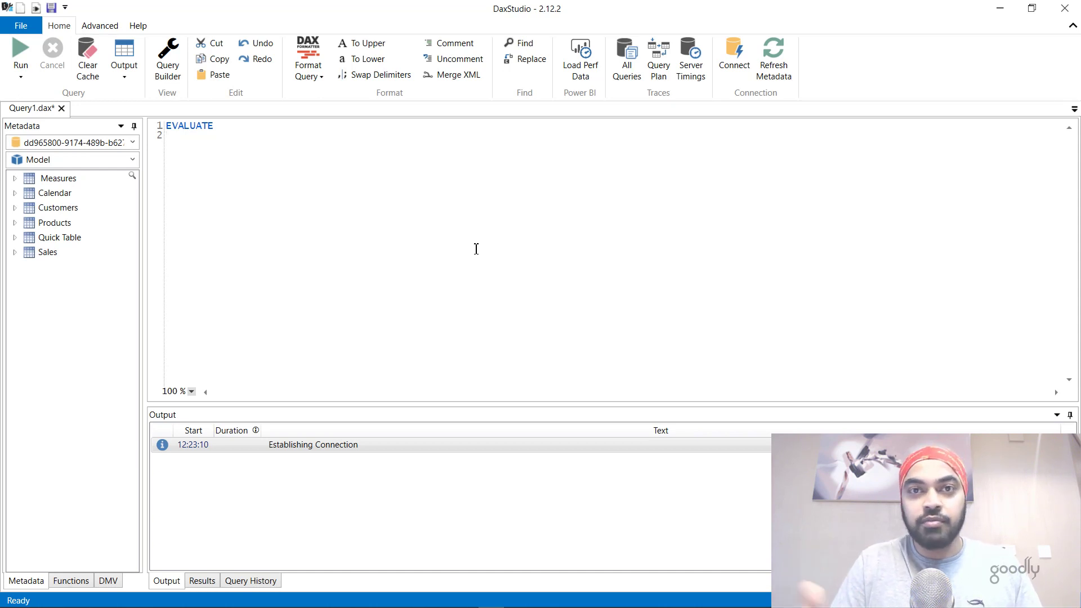
text([)
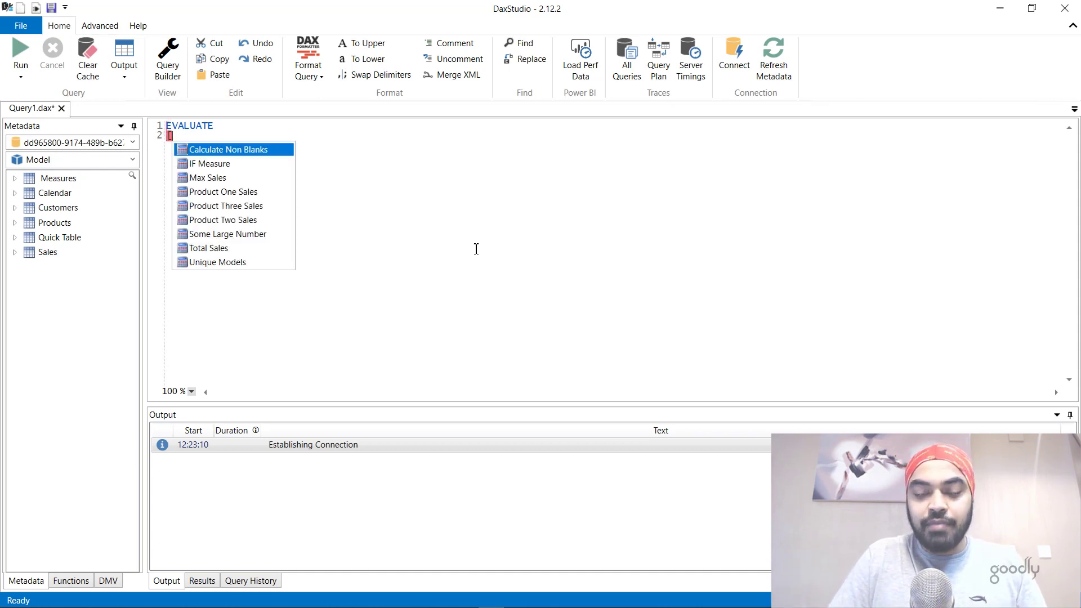
text(Tot)
key(Tab)
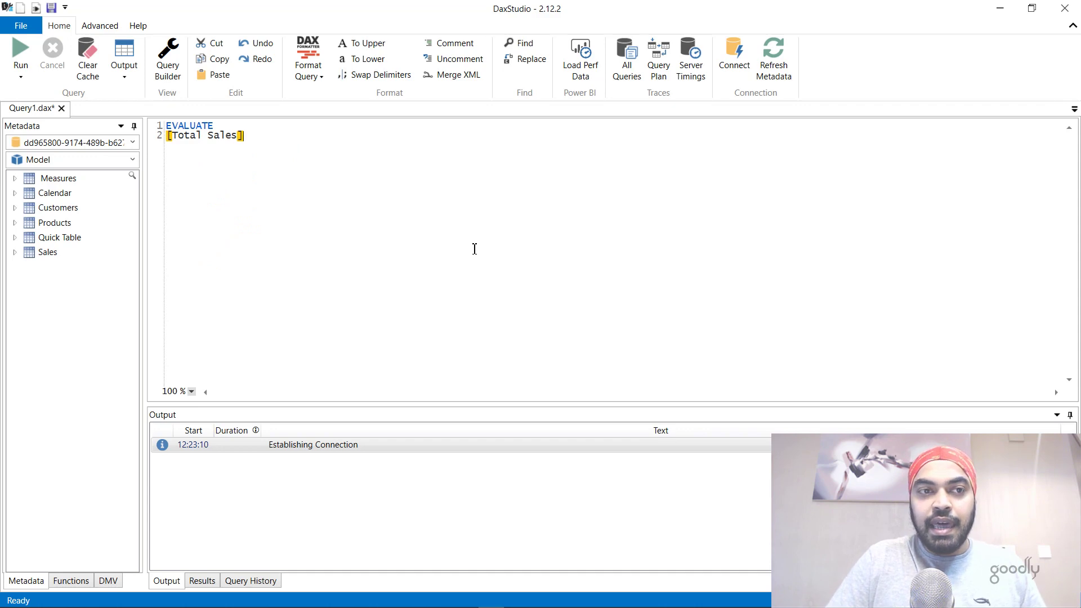
click(15, 50)
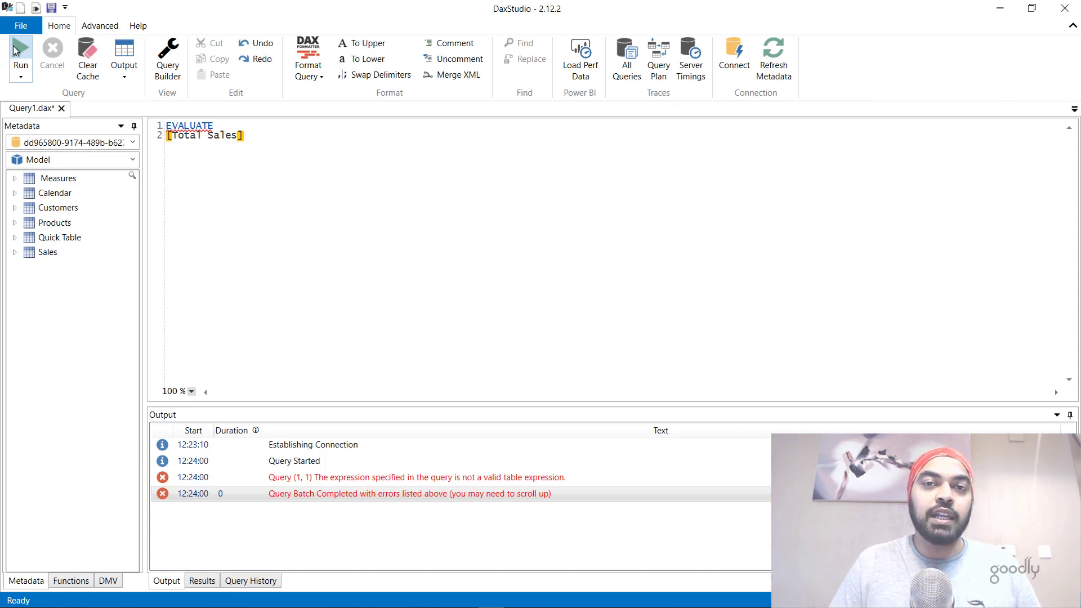
Step: Wrap [Total Sales] in curly braces to make it a table expression and rerun the query
click(226, 128)
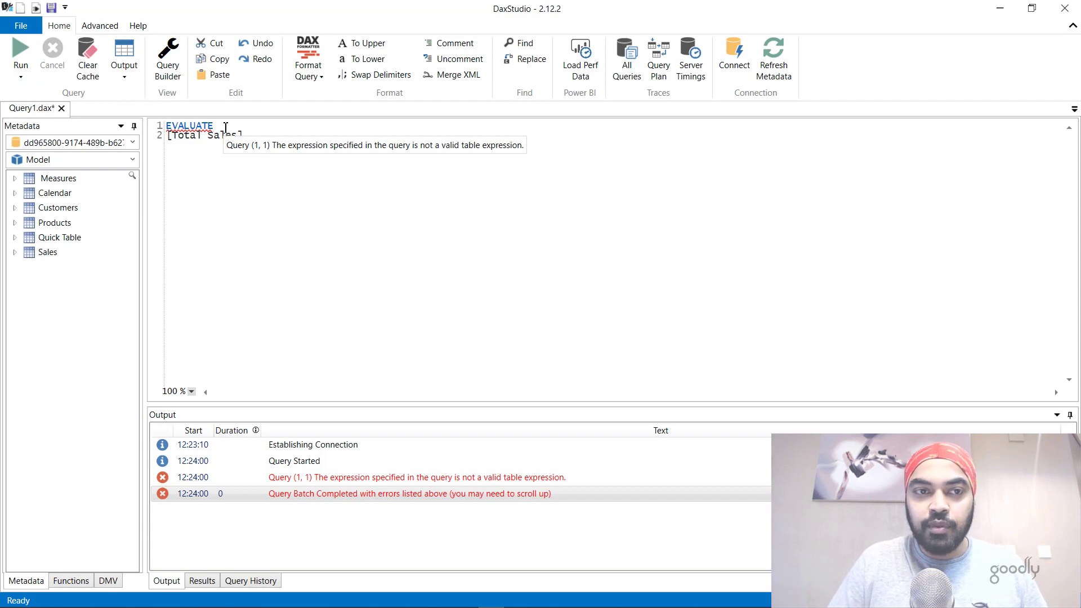
text({)
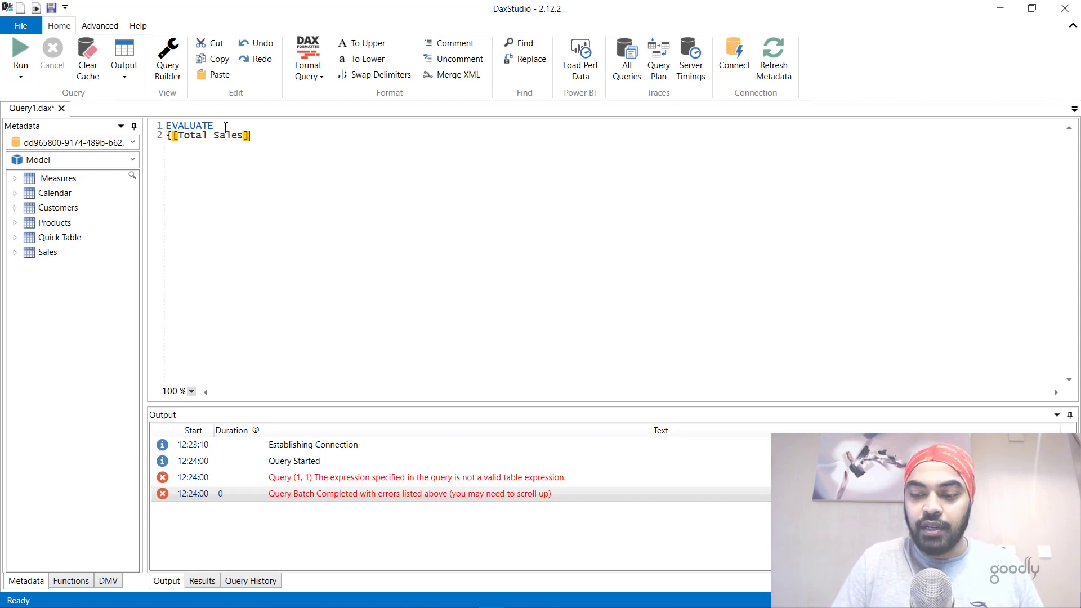
text(})
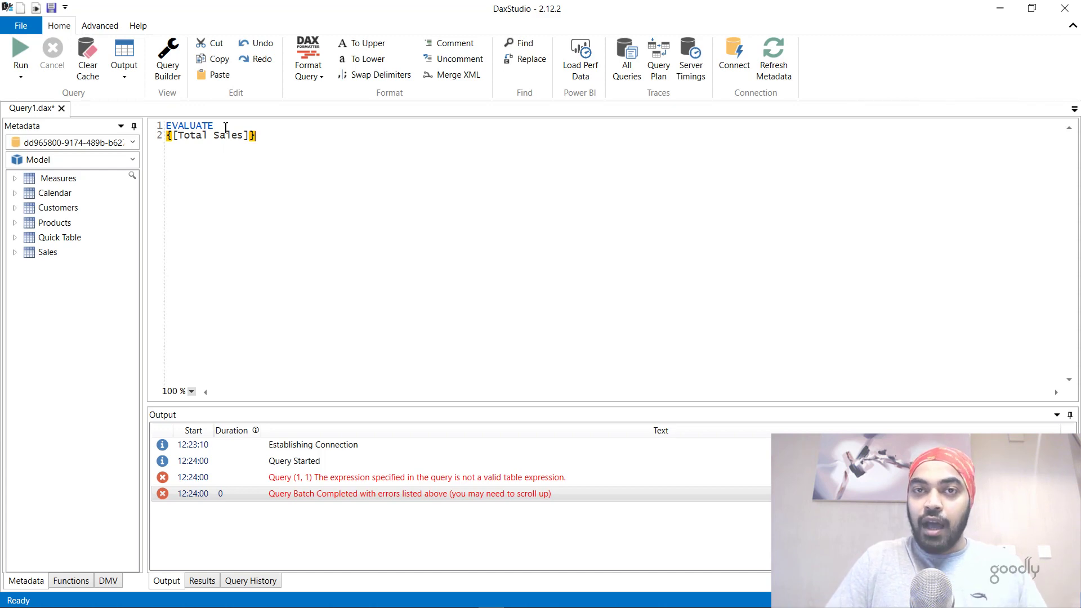
click(19, 49)
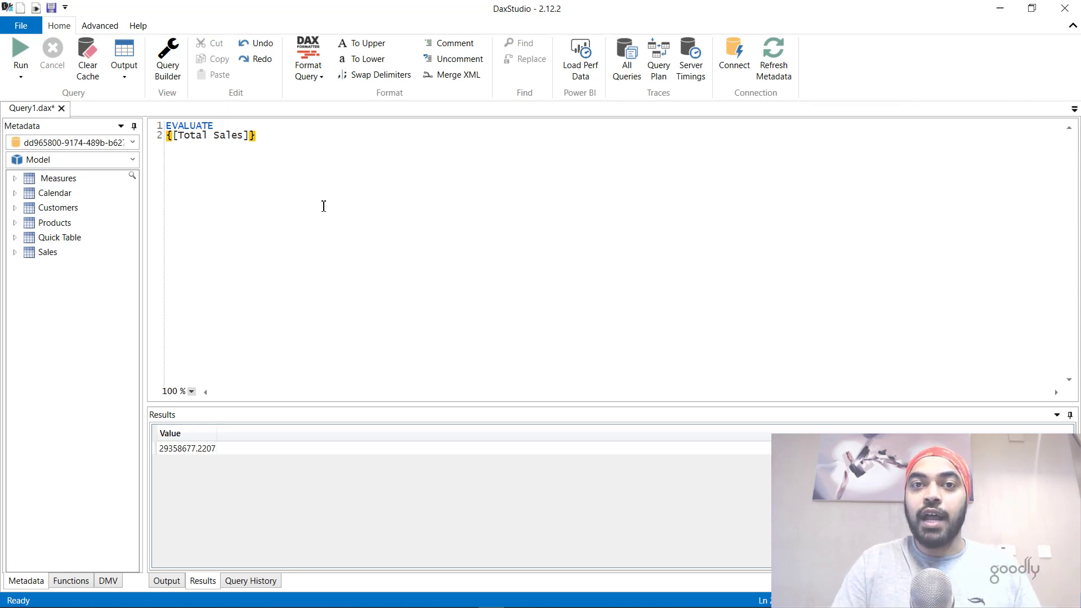
Step: Add [Product One Sales] as a second value inside the braces and rerun the query
click(252, 140)
text(,)
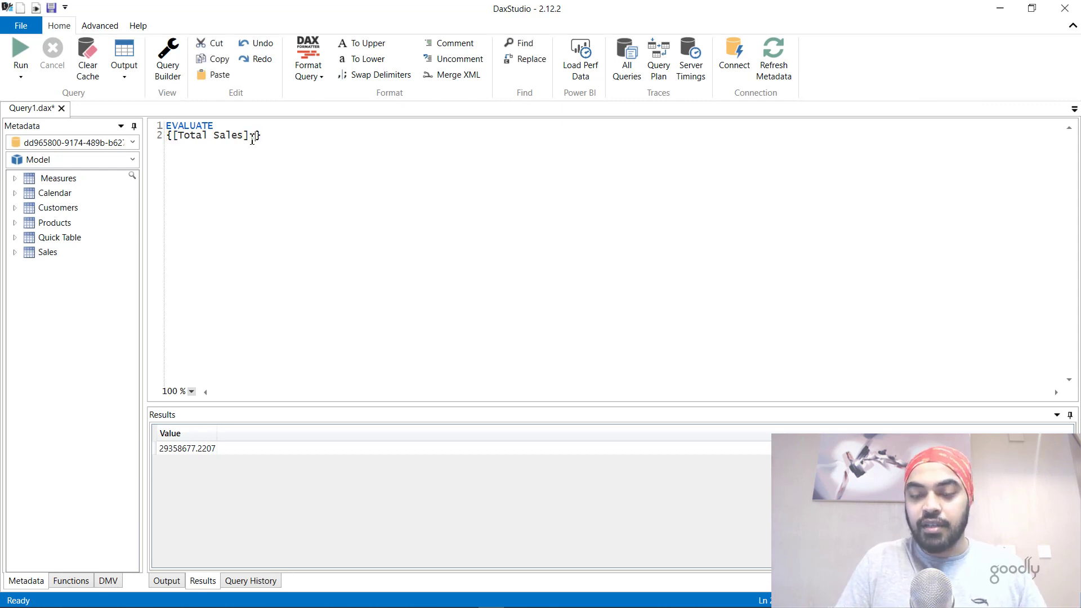
text([)
key(Down)
key(Down)
key(Down)
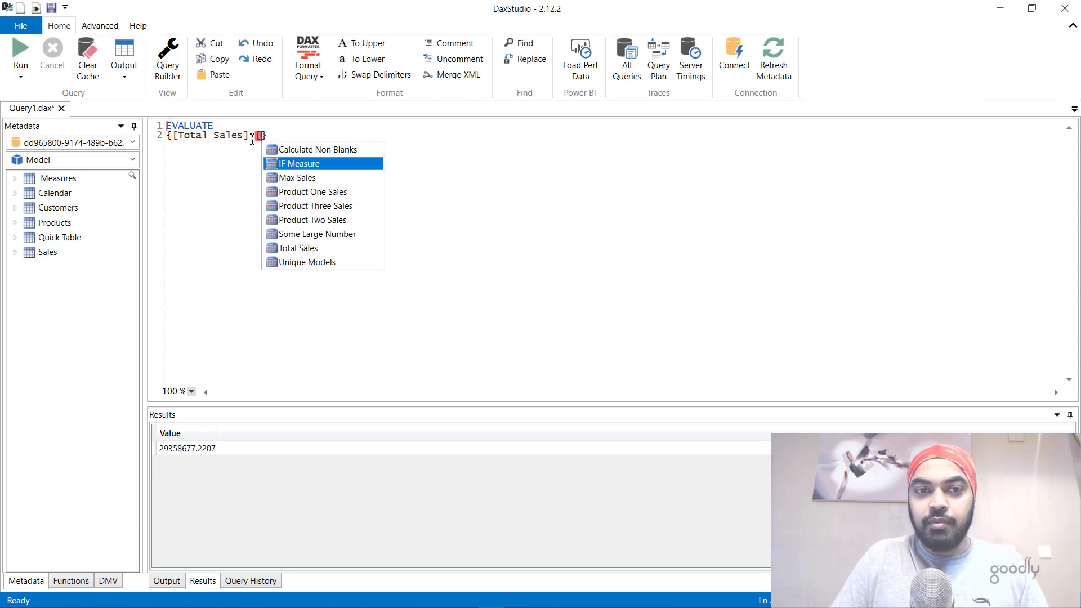
key(Return)
click(20, 61)
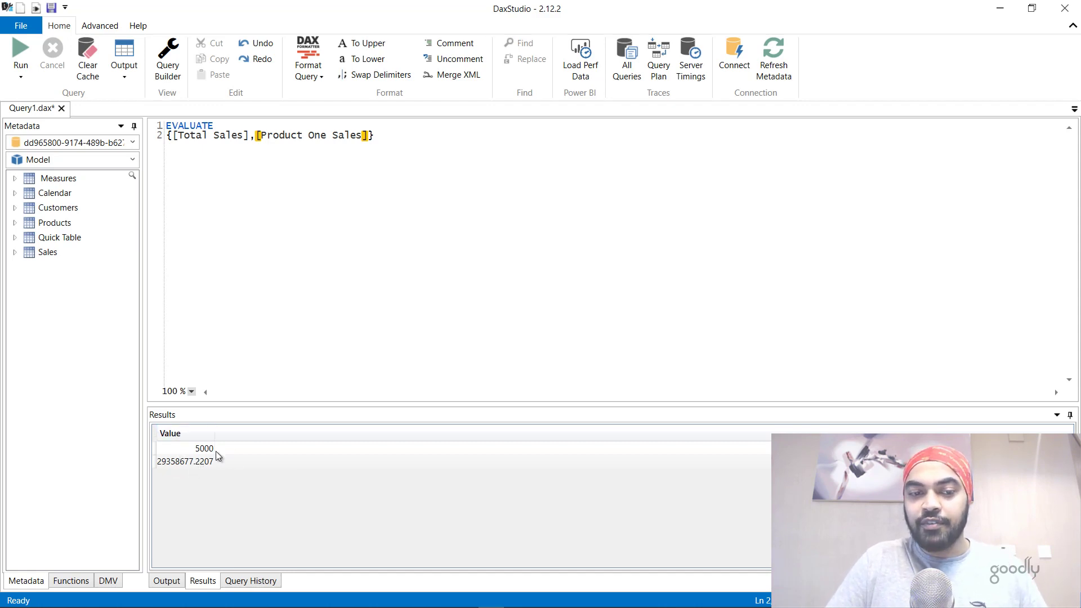
mouse_move(187, 460)
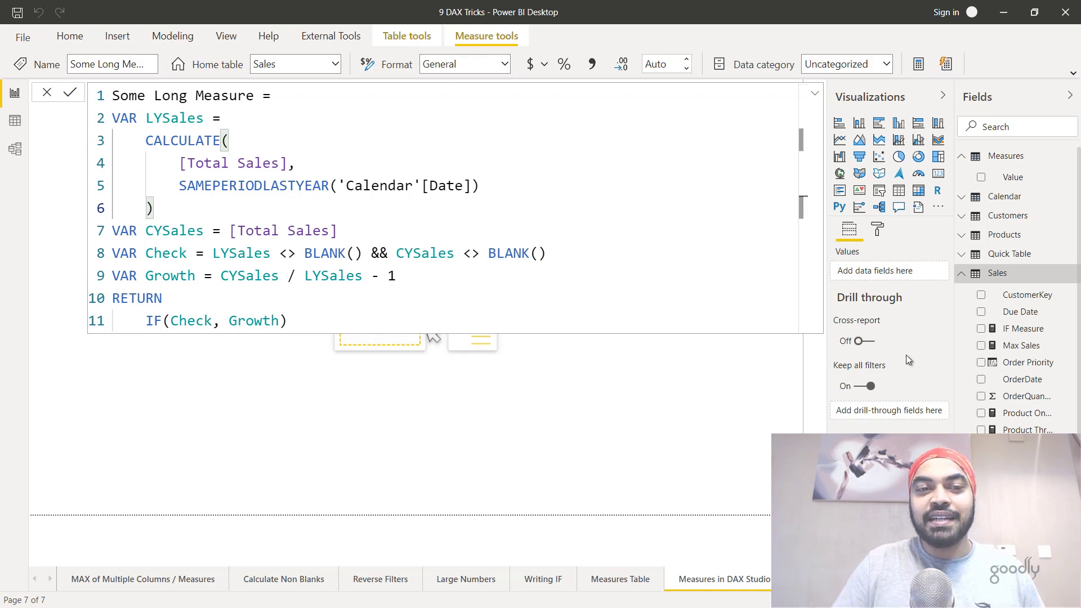
Step: In Power BI Desktop, duplicate the SAMEPERIODLASTYEAR line of Some Long Measure directly below itself, and delete the copy
drag(254, 185, 295, 185)
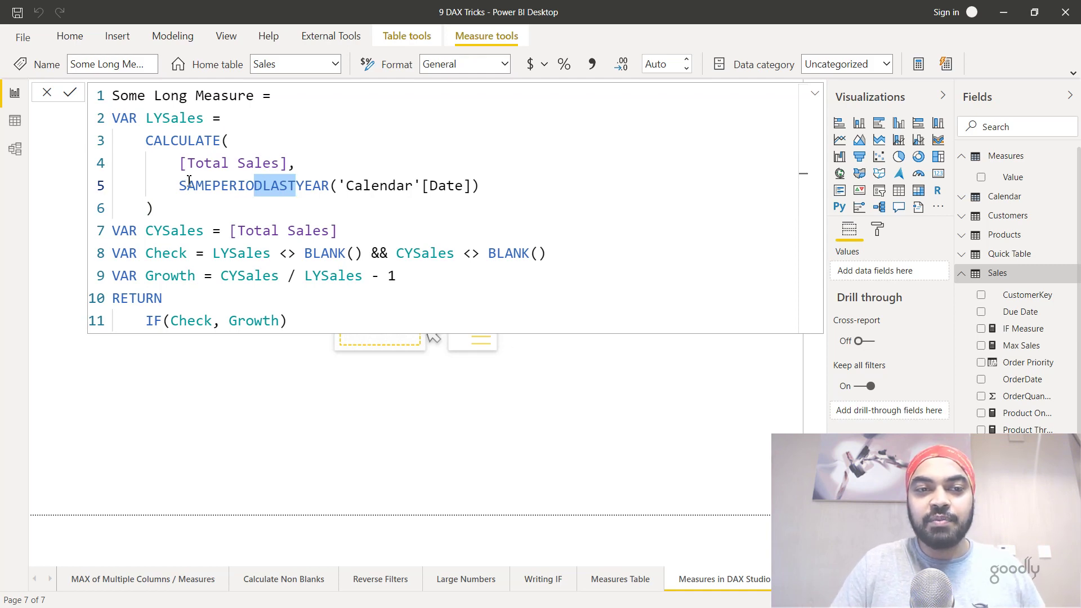
drag(179, 188, 321, 190)
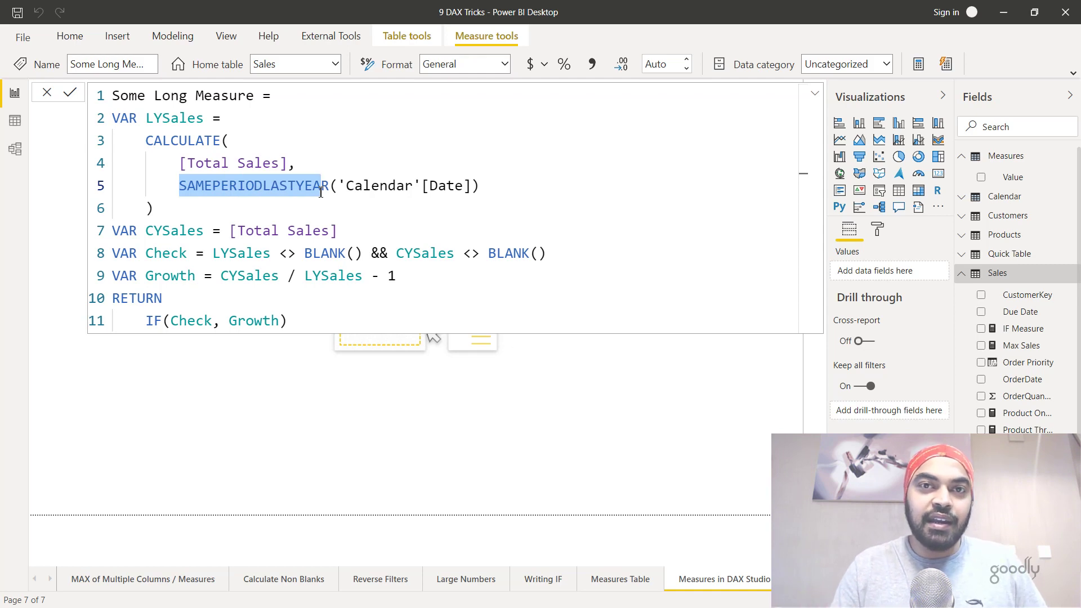
click(321, 191)
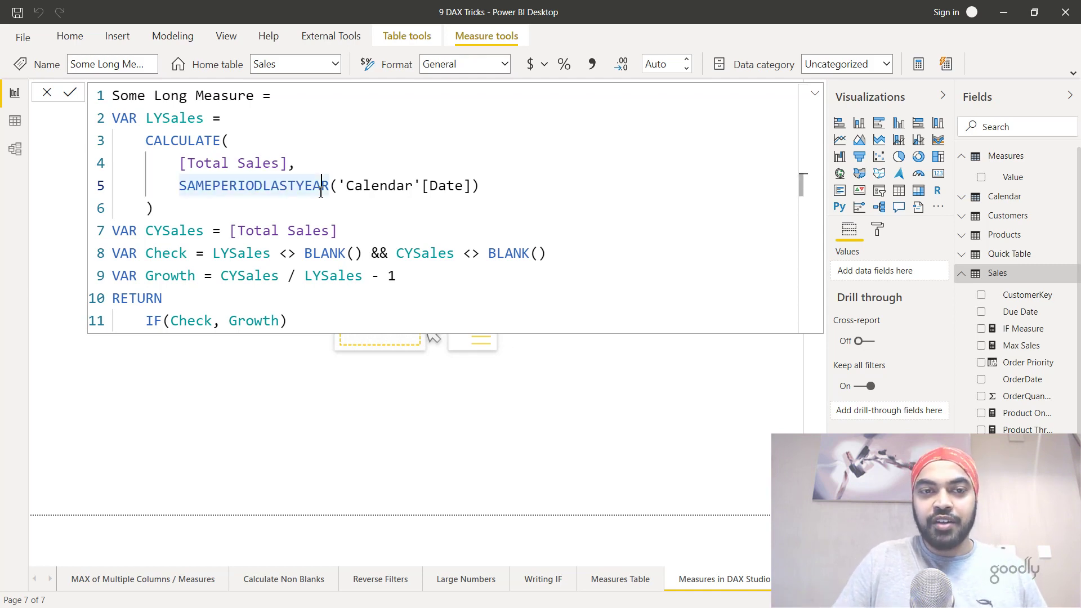
key(Left)
key(Left)
key(Left)
key(Right)
key(Right)
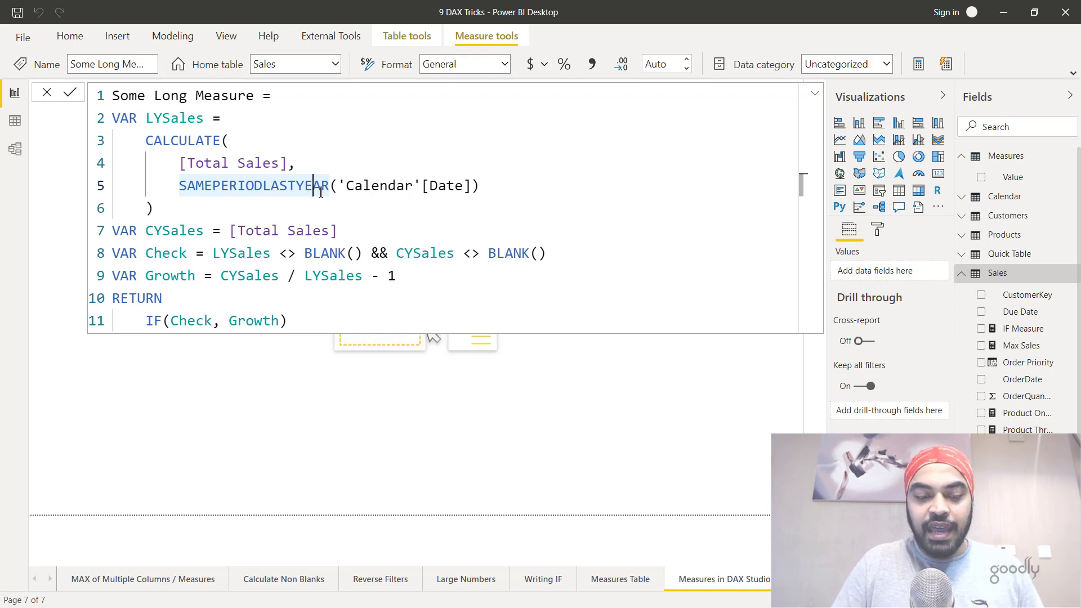
key(shift+alt+Down)
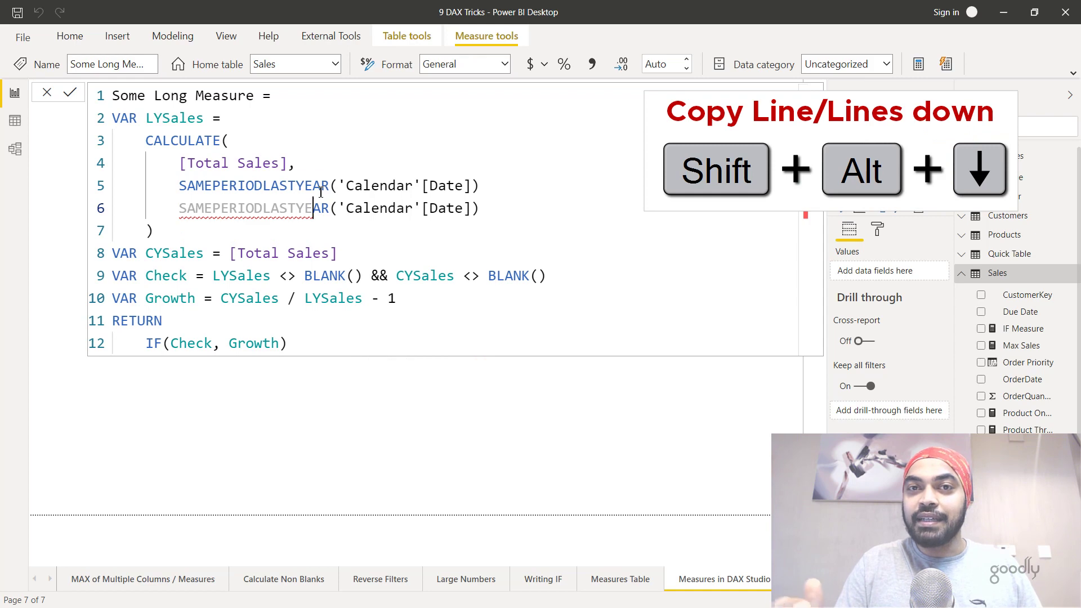
key(ctrl+shift+k)
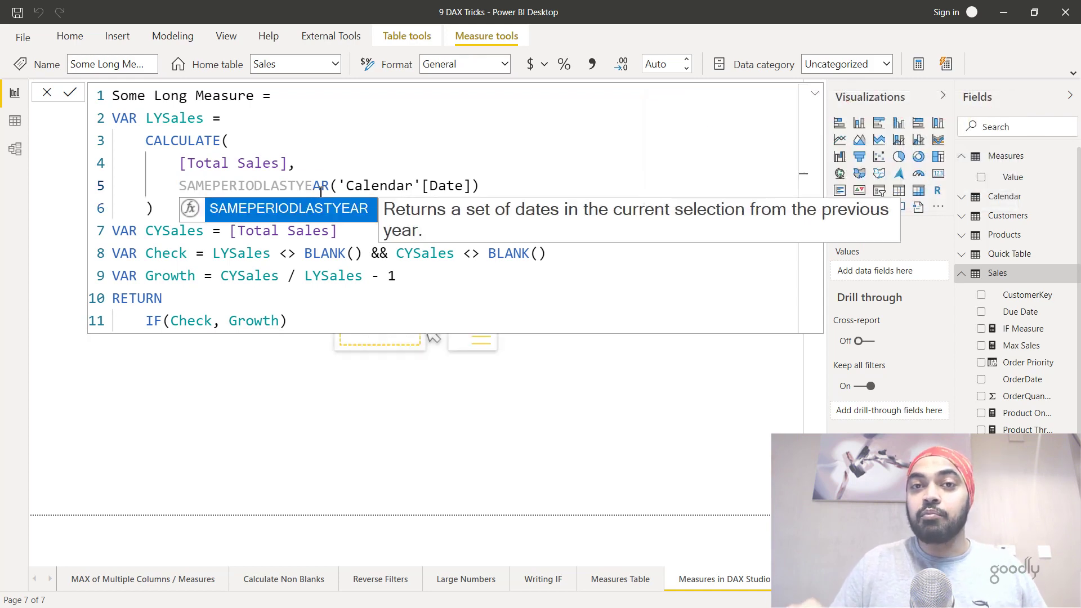
key(Escape)
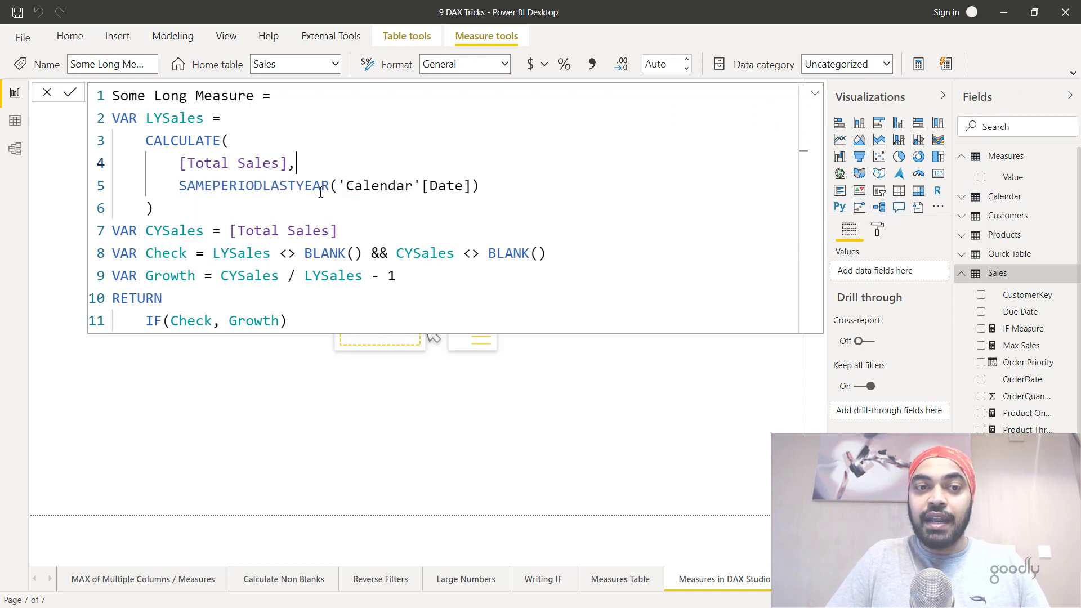
Step: Duplicate the four-line CALCULATE block of the LYSales variable directly below itself
key(Down)
key(ctrl+shift+Right)
key(ctrl+shift+Right)
key(ctrl+shift+Right)
key(ctrl+shift+Right)
key(ctrl+shift+Right)
key(ctrl+shift+Right)
key(ctrl+shift+Right)
key(ctrl+shift+Right)
key(ctrl+shift+Right)
key(ctrl+shift+Right)
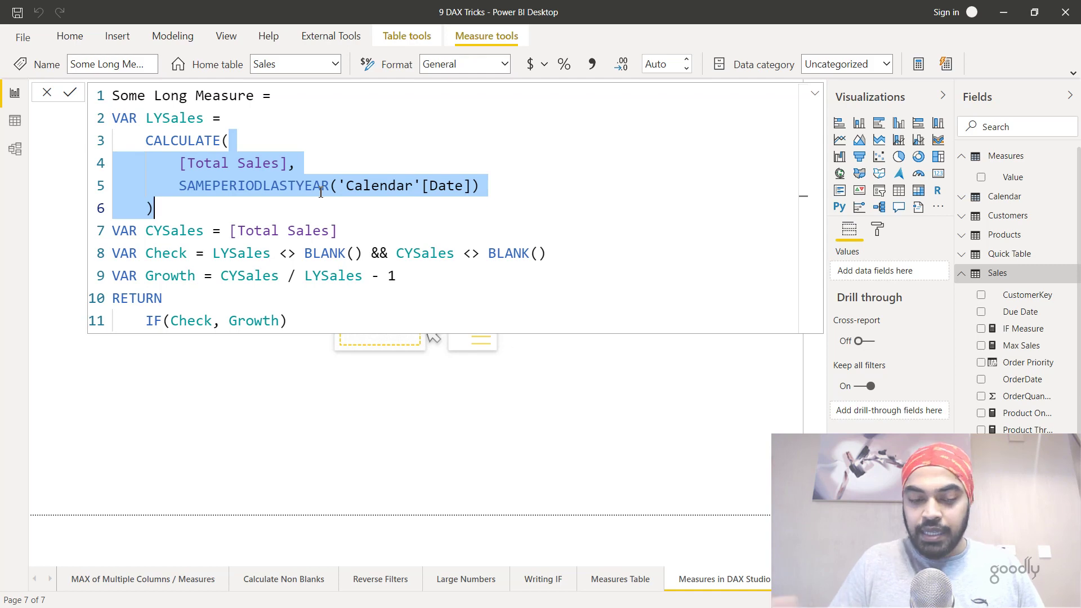
key(shift+alt+Down)
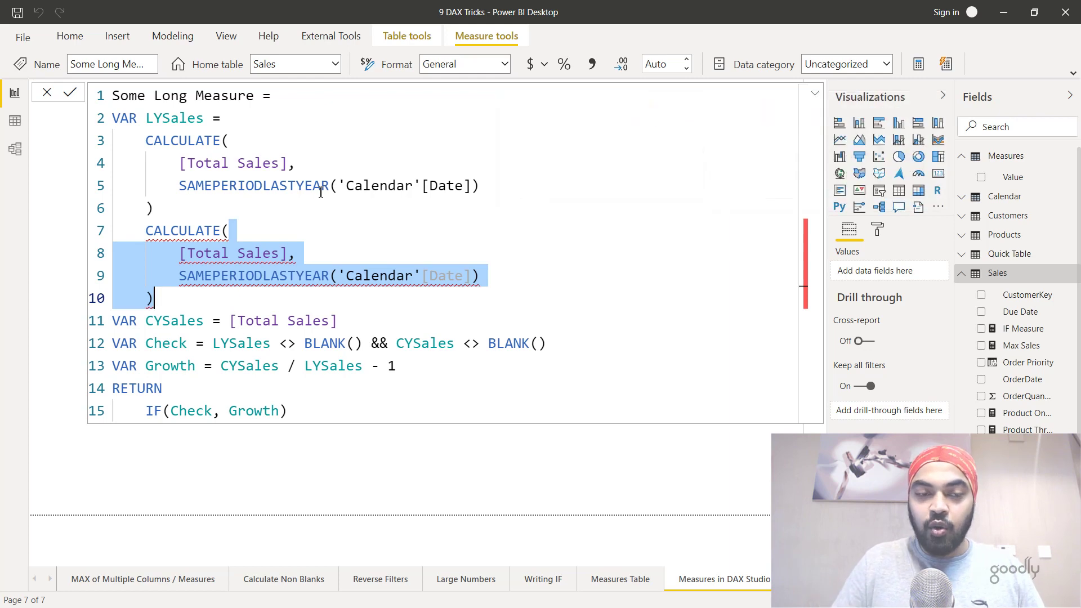
Step: Move the duplicated CALCULATE block down so it sits directly below RETURN
key(alt+Down)
key(alt+Down)
key(alt+Down)
key(alt+Down)
key(alt+Down)
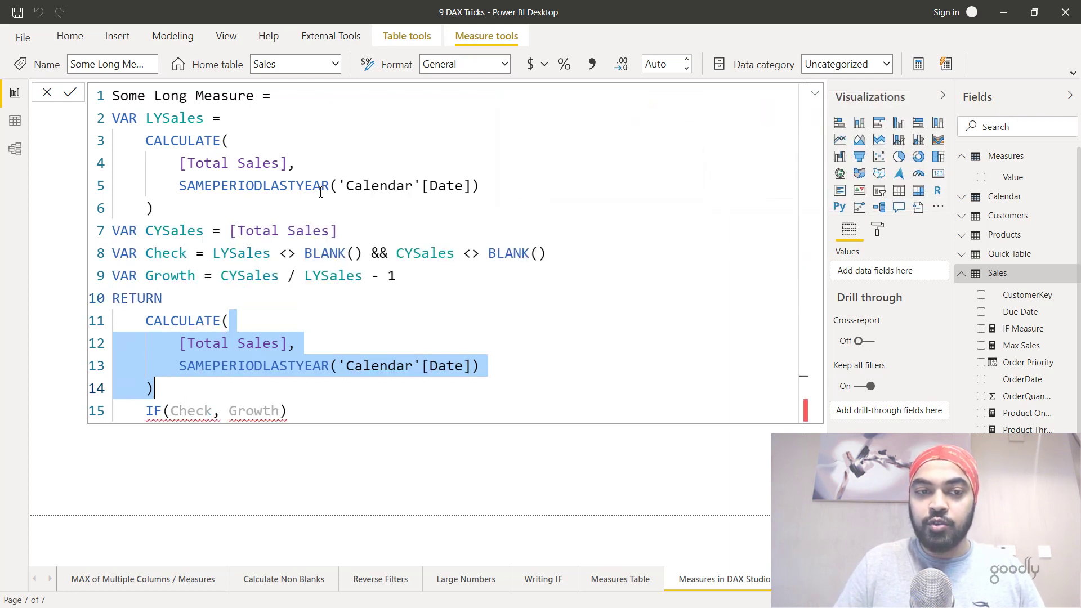
Step: Move the duplicated CALCULATE block back up beneath the original block, and discard the duplicate
key(alt+Up)
key(alt+Up)
key(alt+Up)
key(alt+Up)
key(alt+Up)
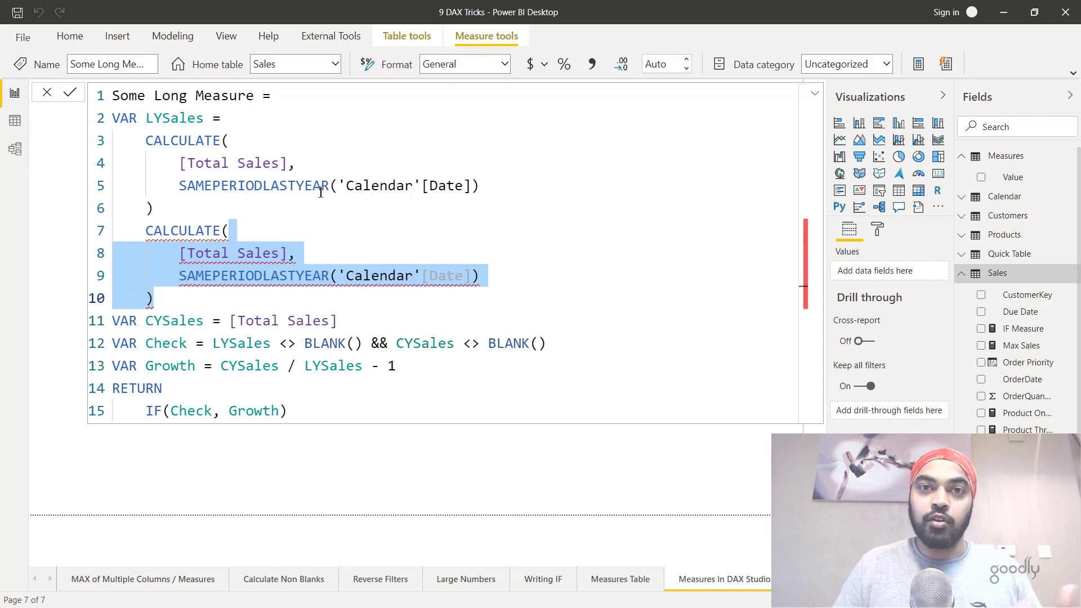
key(Escape)
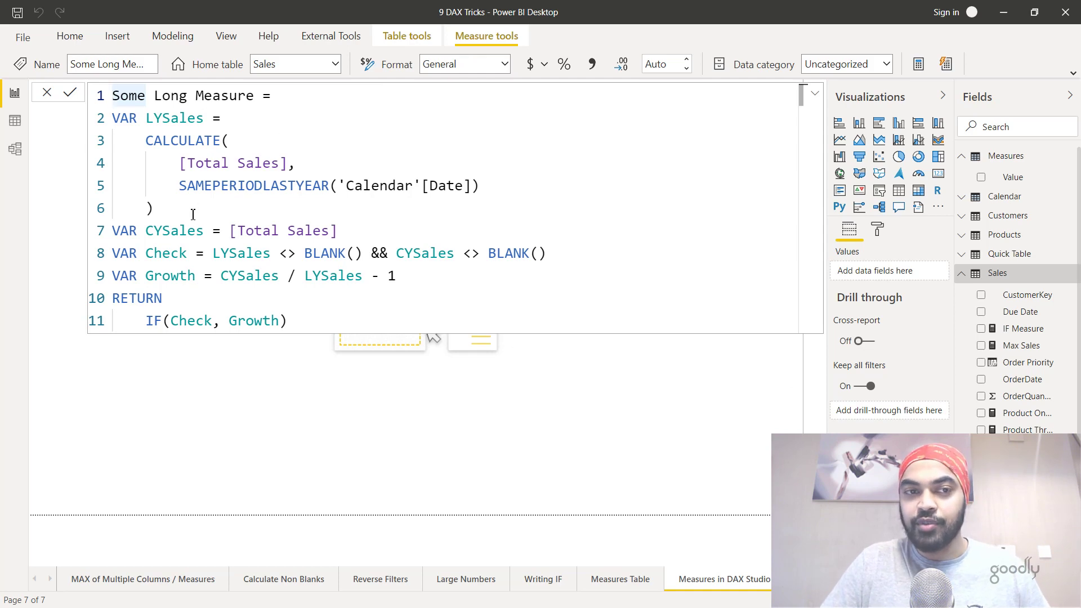
Step: Rename every occurrence of the LYSales variable in Some Long Measure to LastyearSales at once
double_click(168, 122)
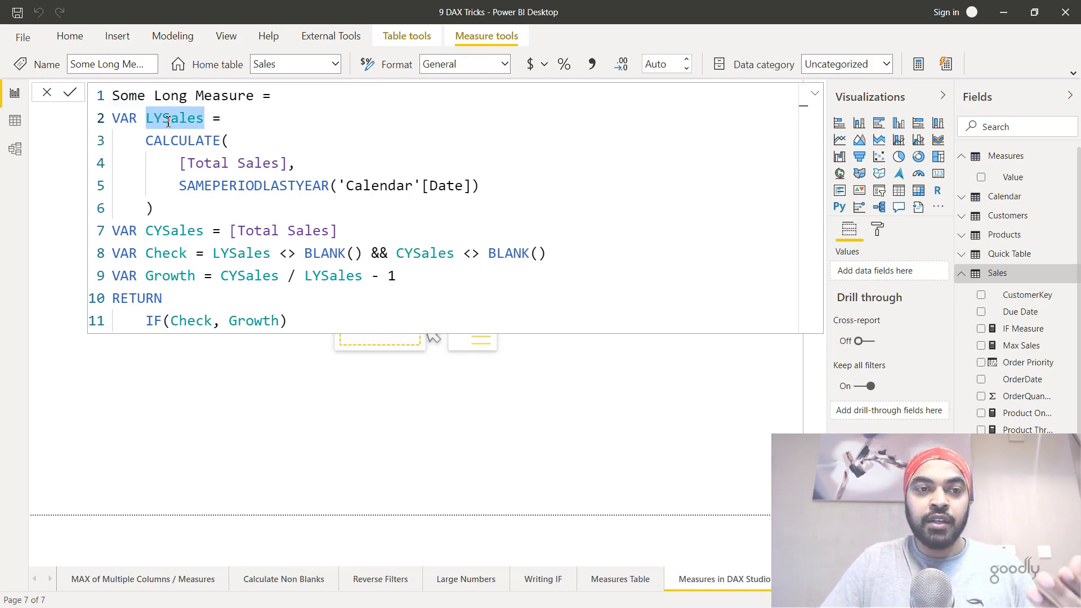
click(246, 254)
click(329, 277)
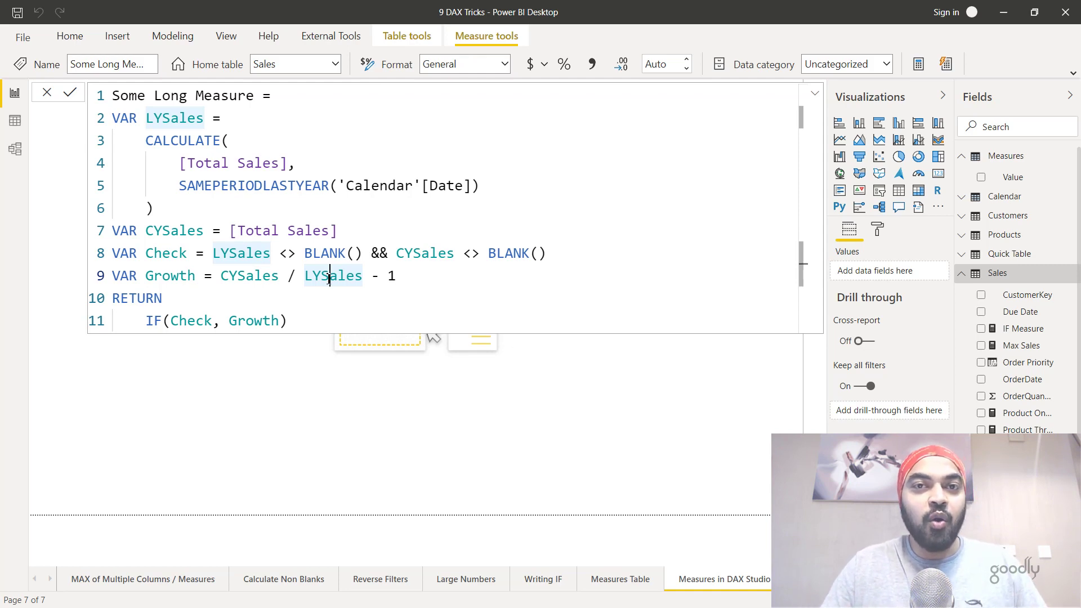
key(Up)
key(Up)
key(Up)
key(Up)
key(Up)
key(Up)
key(Up)
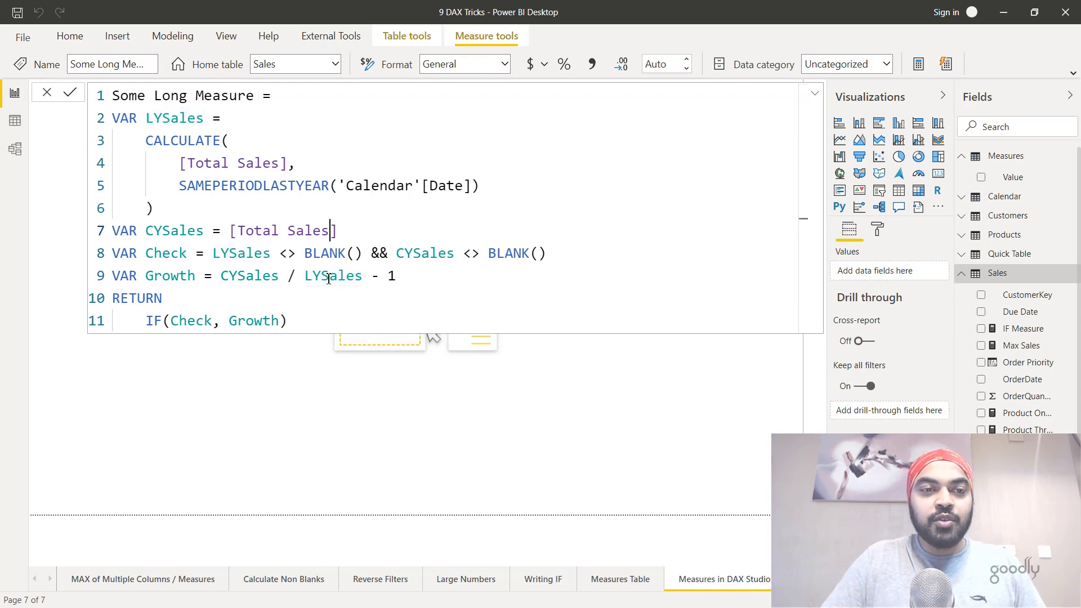
key(Left)
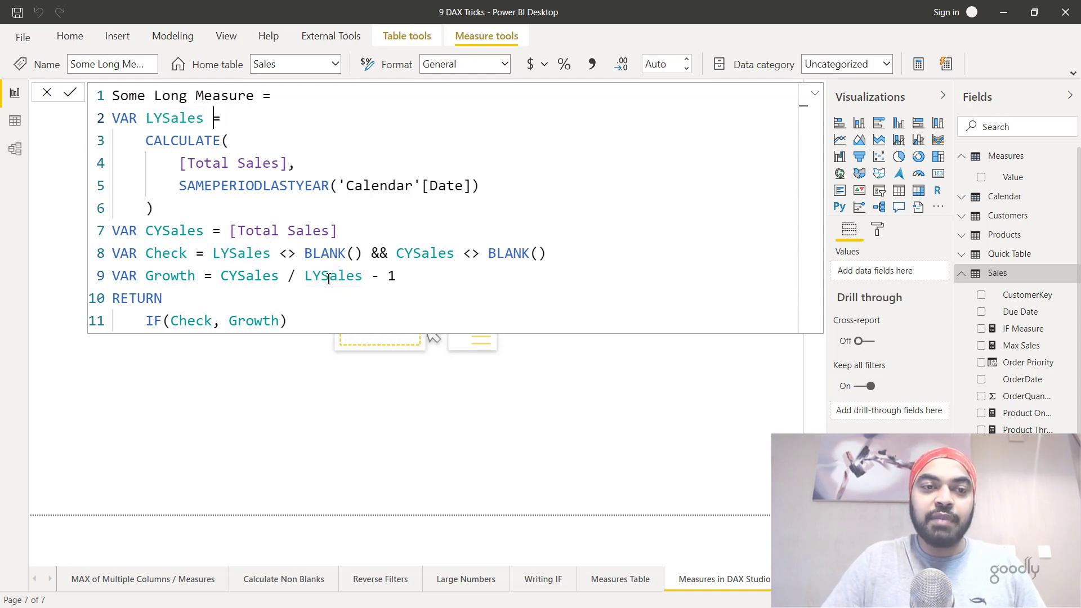
key(ctrl+Left)
key(ctrl+shift+Right)
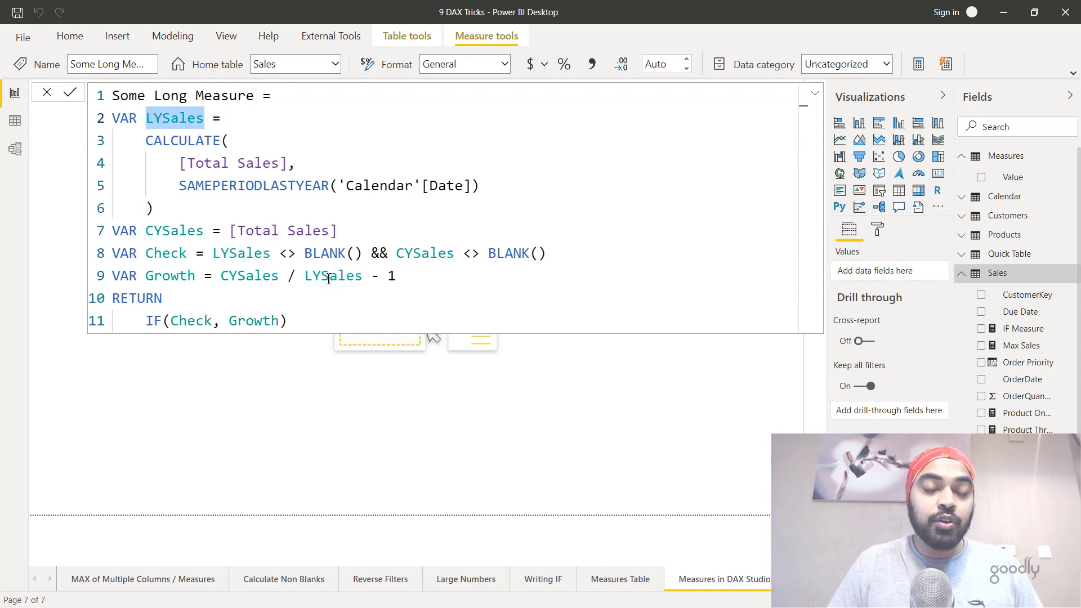
key(ctrl+shift+l)
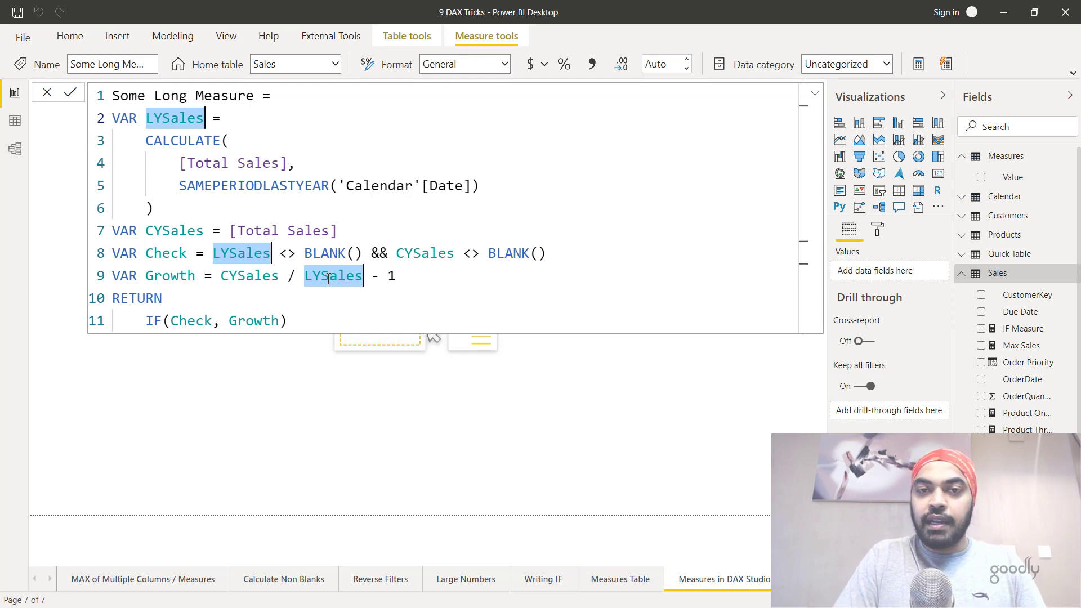
text(LastyearS)
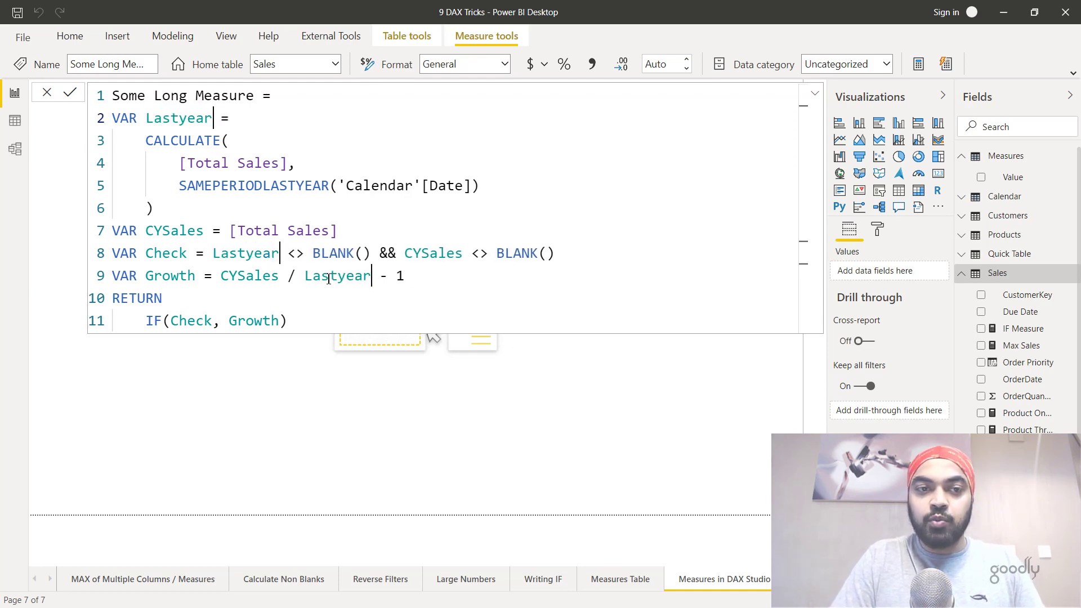
text(ales)
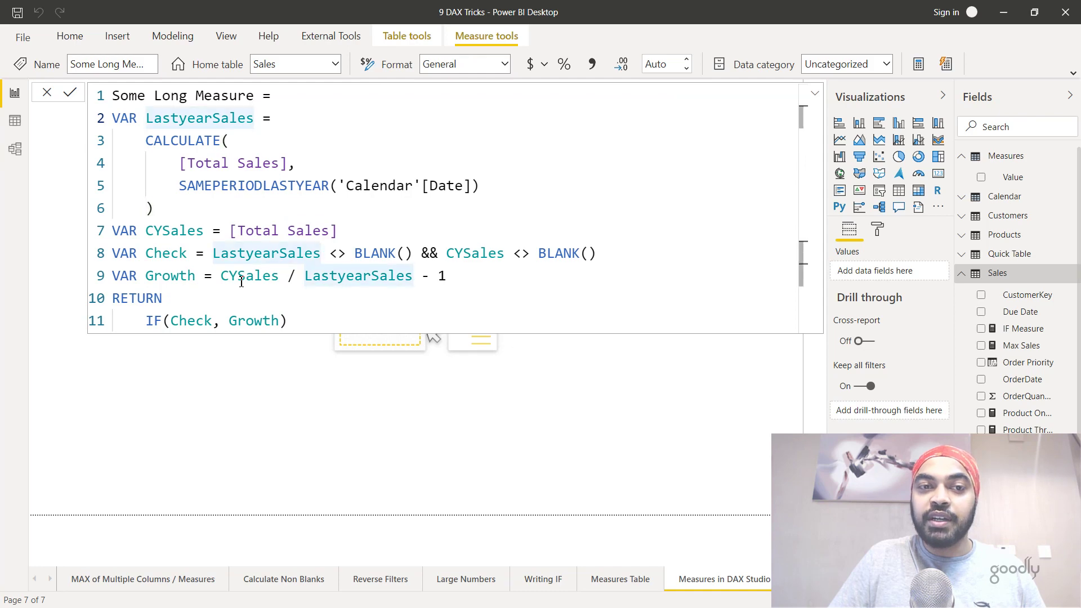
Step: Go through the Some Long Measure formula from its first line to its end, and leave the formula editor
key(ctrl+Home)
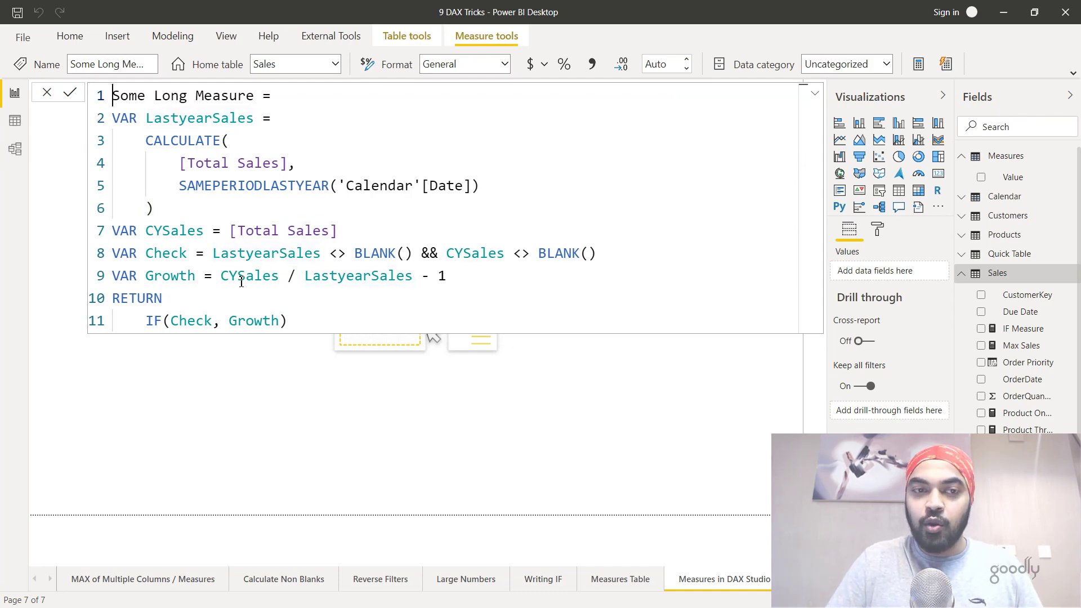
key(Down)
key(Down)
key(Down)
key(Down)
key(Down)
key(Down)
key(Down)
key(Down)
key(Down)
key(Down)
key(End)
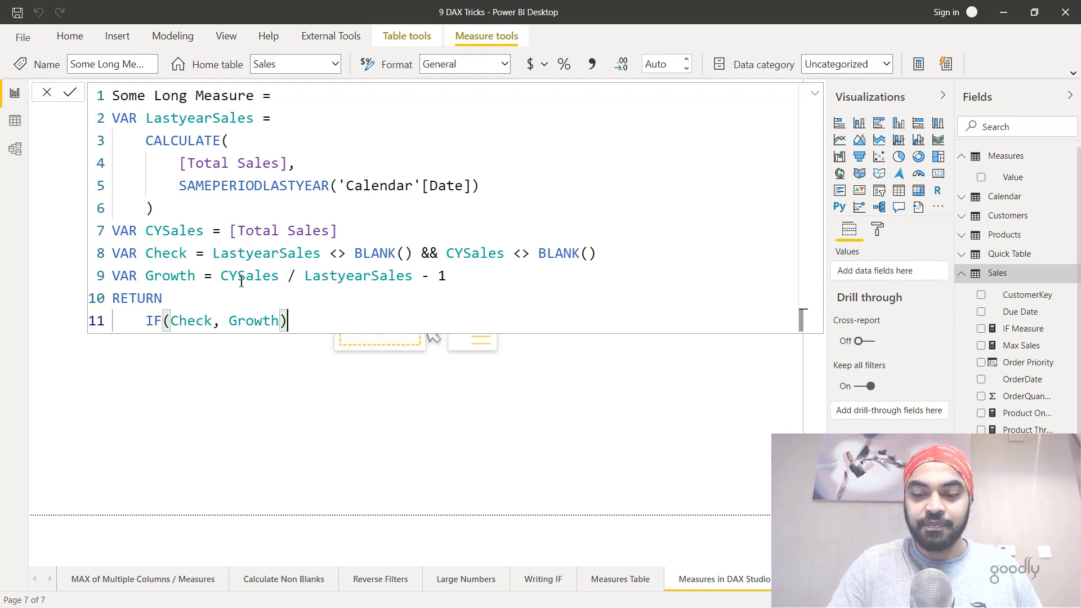
click(776, 364)
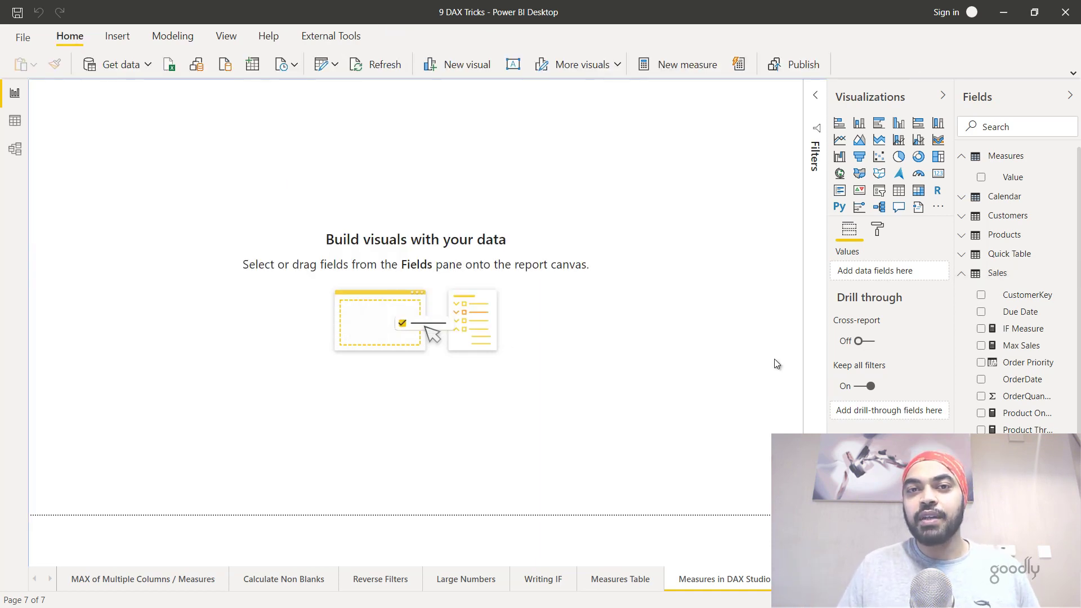